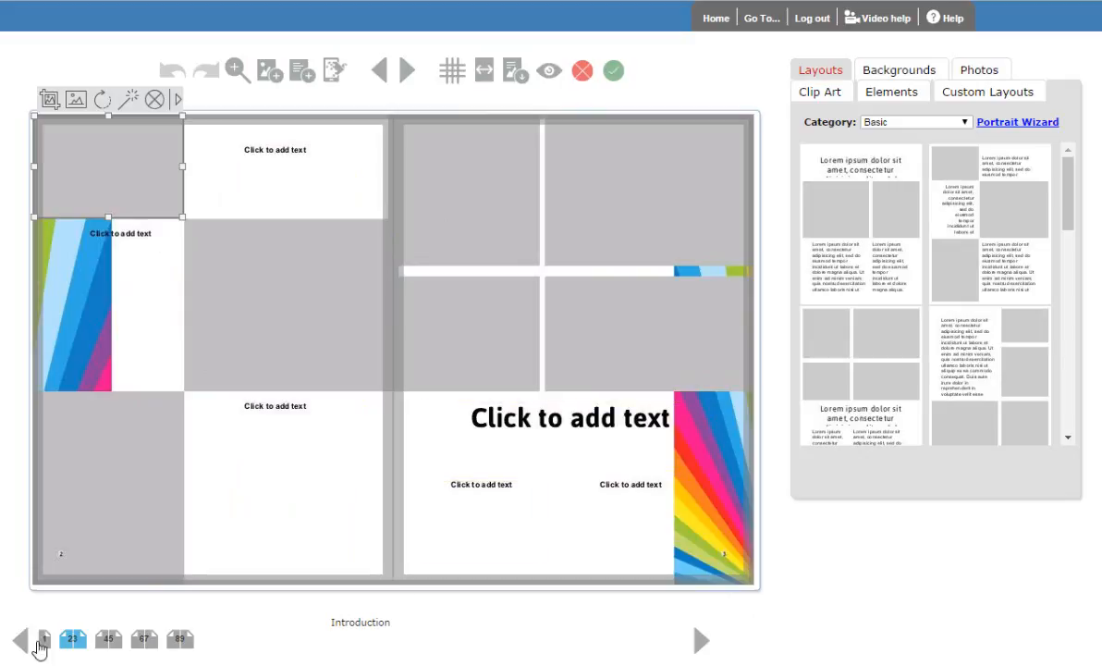
# - View the spreads for pages 4–5 and 6–7, and return to the pages 2–3 spread
pyautogui.click(110, 640)
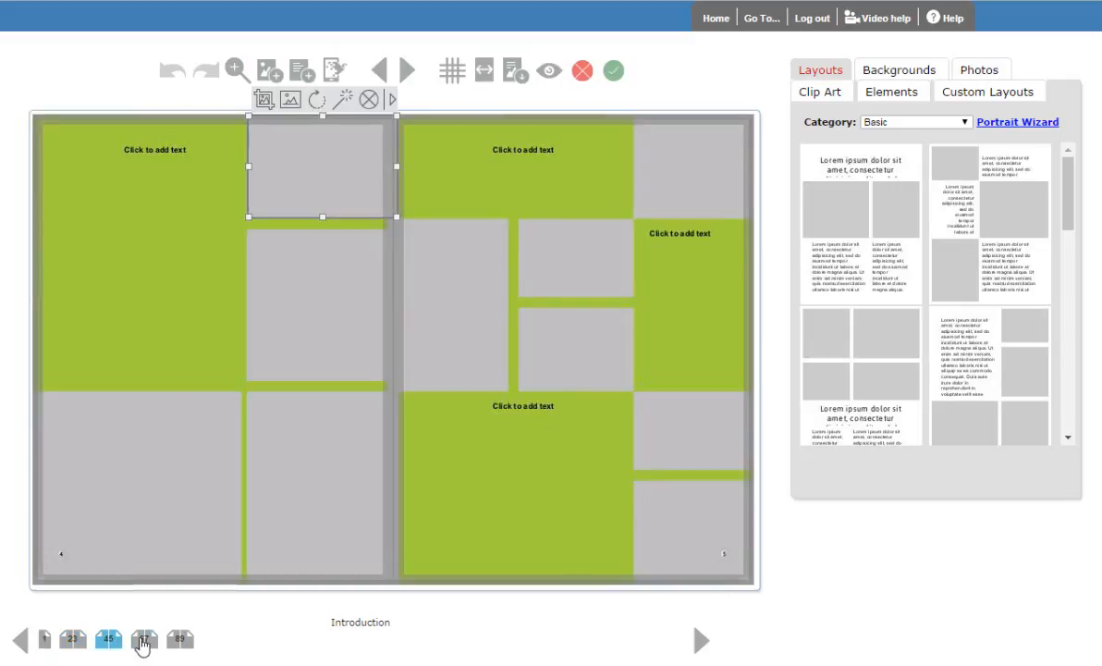
pyautogui.click(143, 640)
pyautogui.click(73, 640)
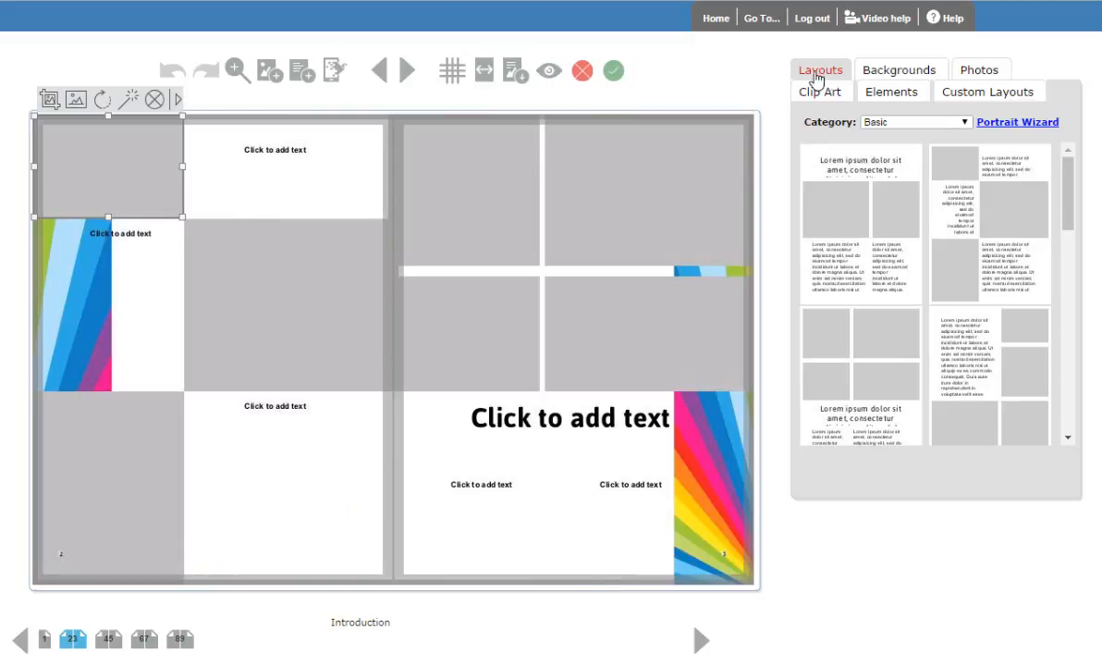
# - Replace page 3's layout with a Basic layout that has two stacked photo frames on the right and a large one at the lower left
pyautogui.moveTo(1069, 203); pyautogui.dragTo(1063, 312)
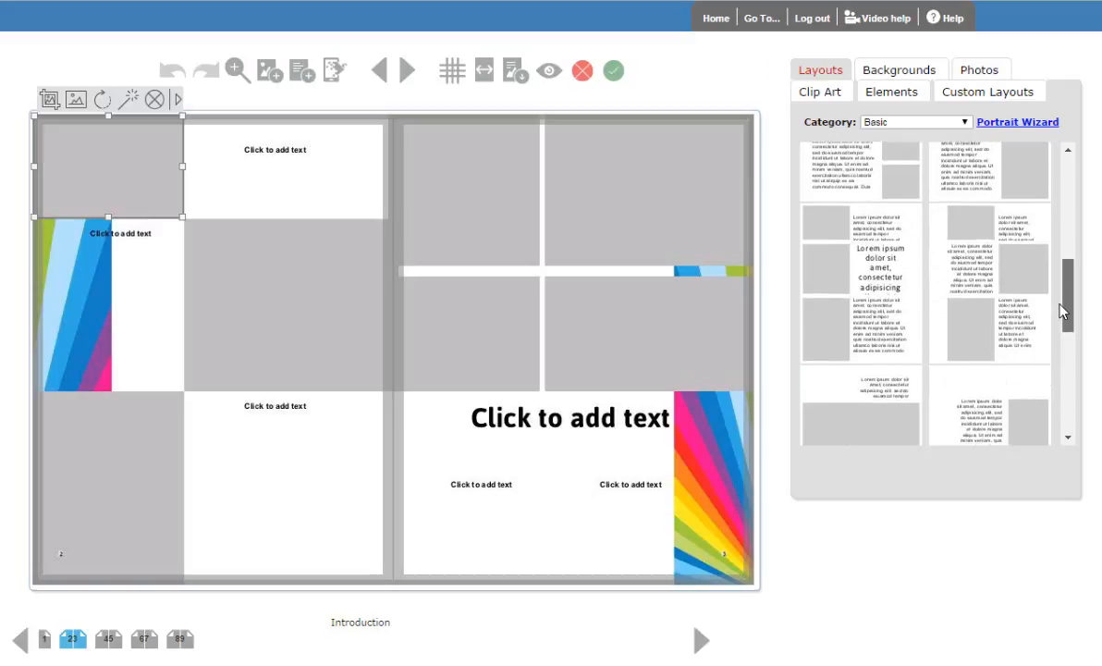
pyautogui.moveTo(1007, 284); pyautogui.dragTo(555, 351)
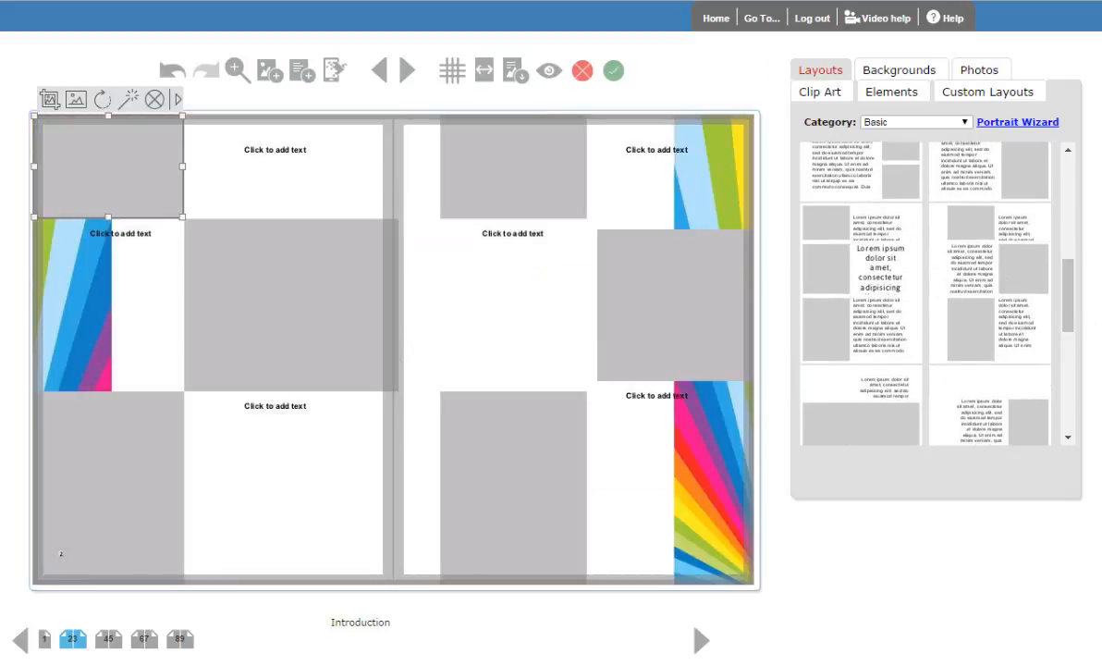
pyautogui.moveTo(1070, 325); pyautogui.dragTo(638, 298)
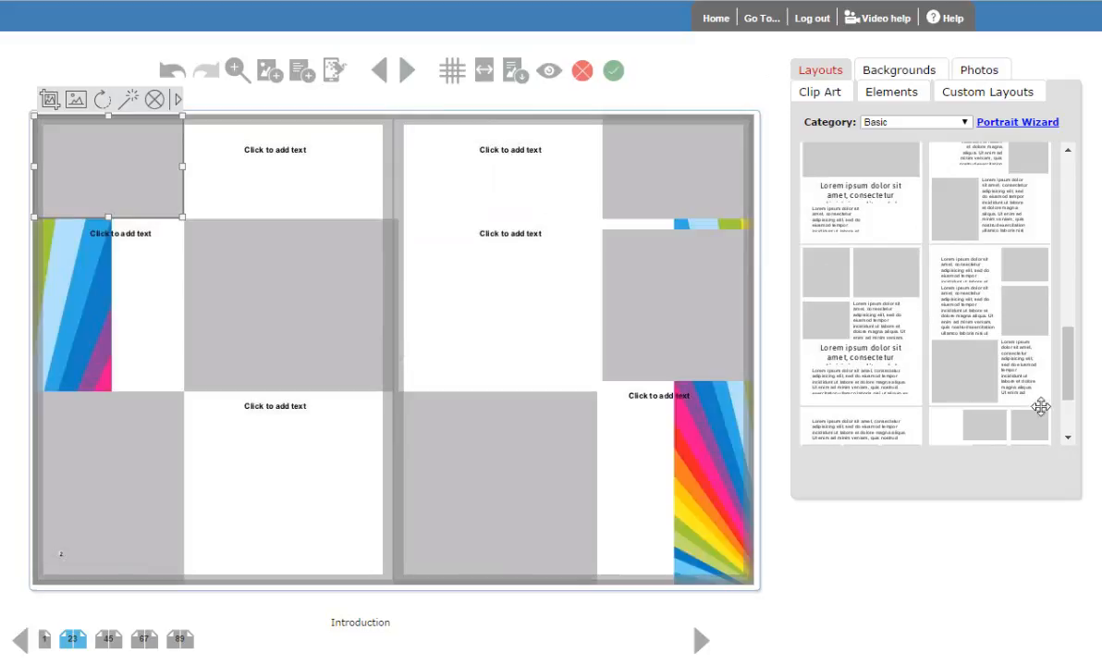
# - Switch the layout category to Editorial A and browse its page layouts
pyautogui.click(922, 124)
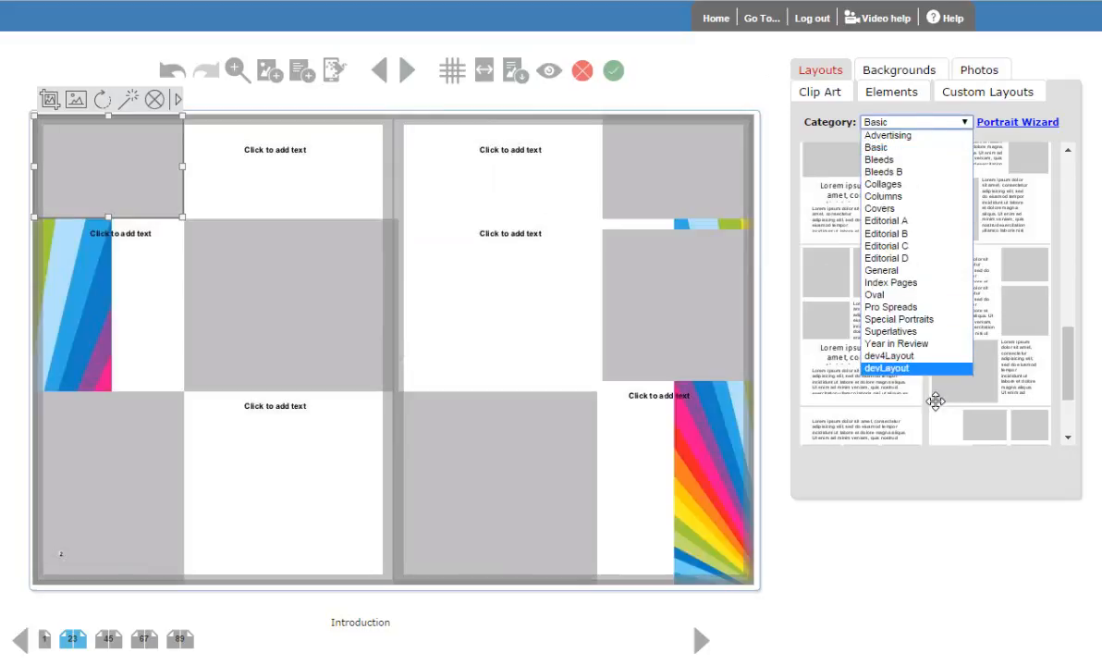
pyautogui.click(886, 220)
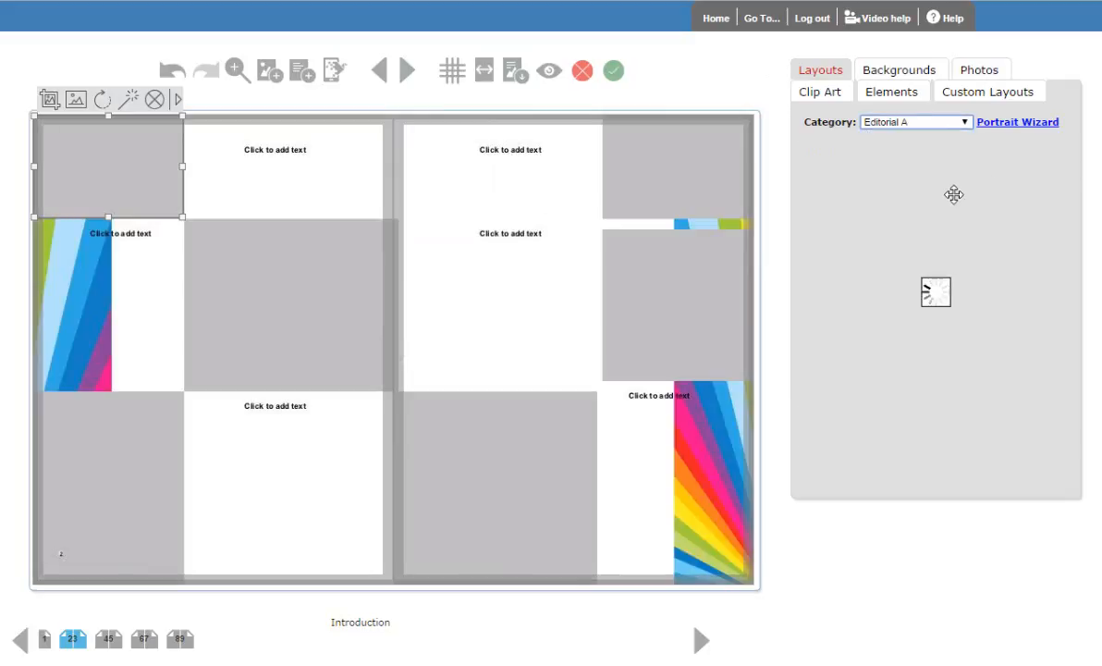
pyautogui.moveTo(1069, 180); pyautogui.dragTo(1072, 148)
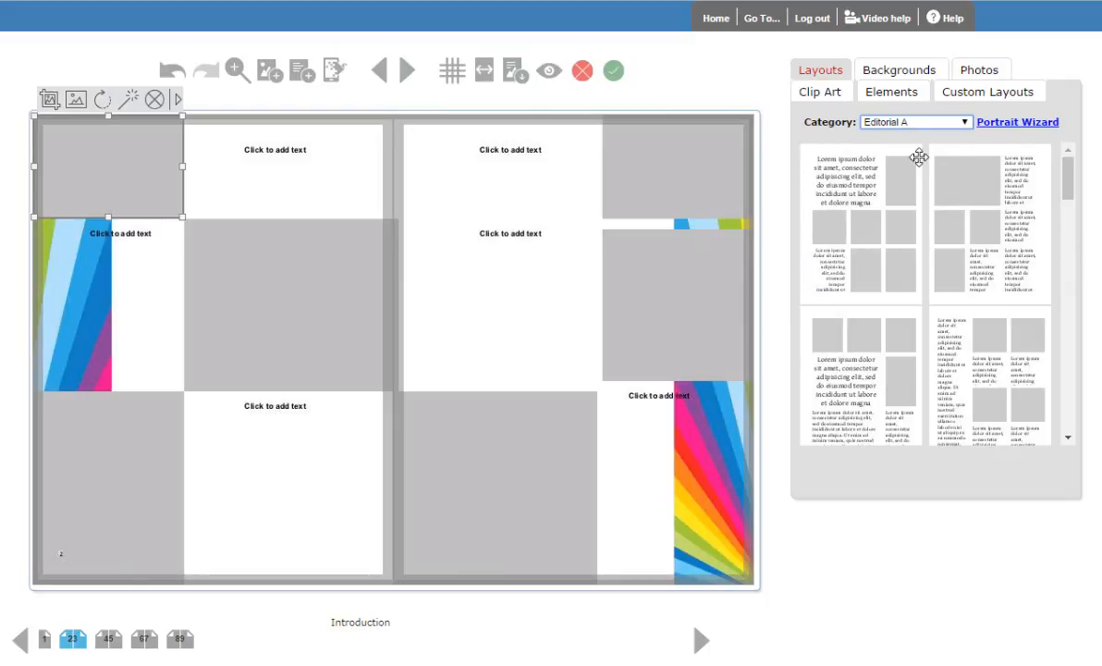
pyautogui.moveTo(1070, 176)
pyautogui.mouseDown()
pyautogui.moveTo(1074, 257)
pyautogui.moveTo(1075, 170)
pyautogui.mouseUp()
# - Browse the Over the rainbow backgrounds in the Flowing and Rounded sub-categories
pyautogui.click(903, 71)
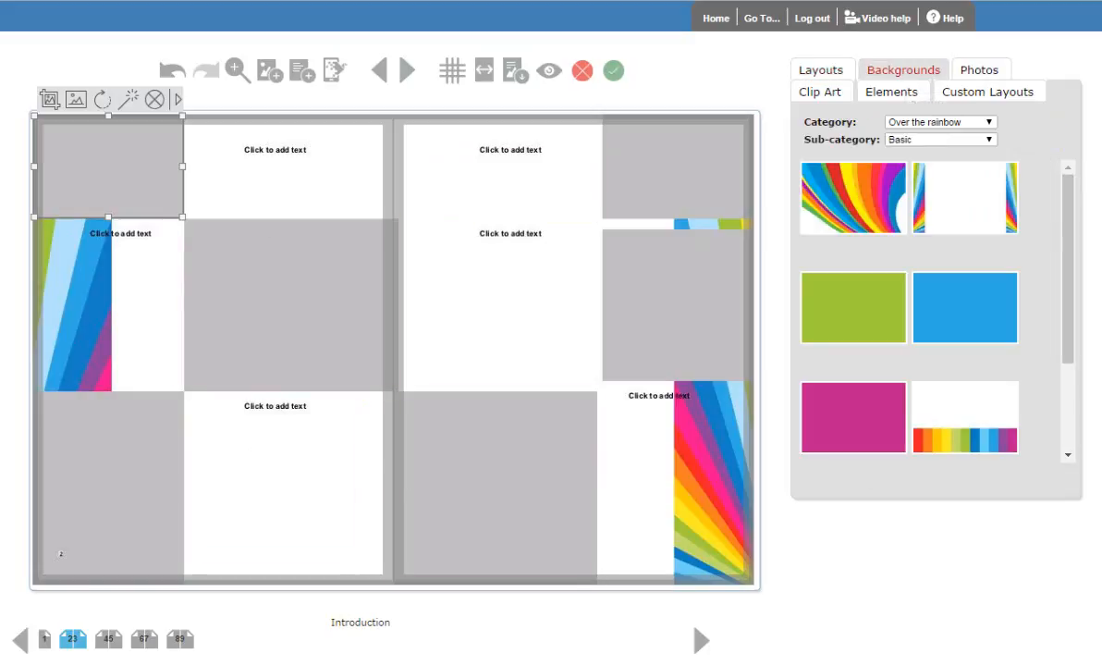
pyautogui.click(986, 126)
pyautogui.click(986, 128)
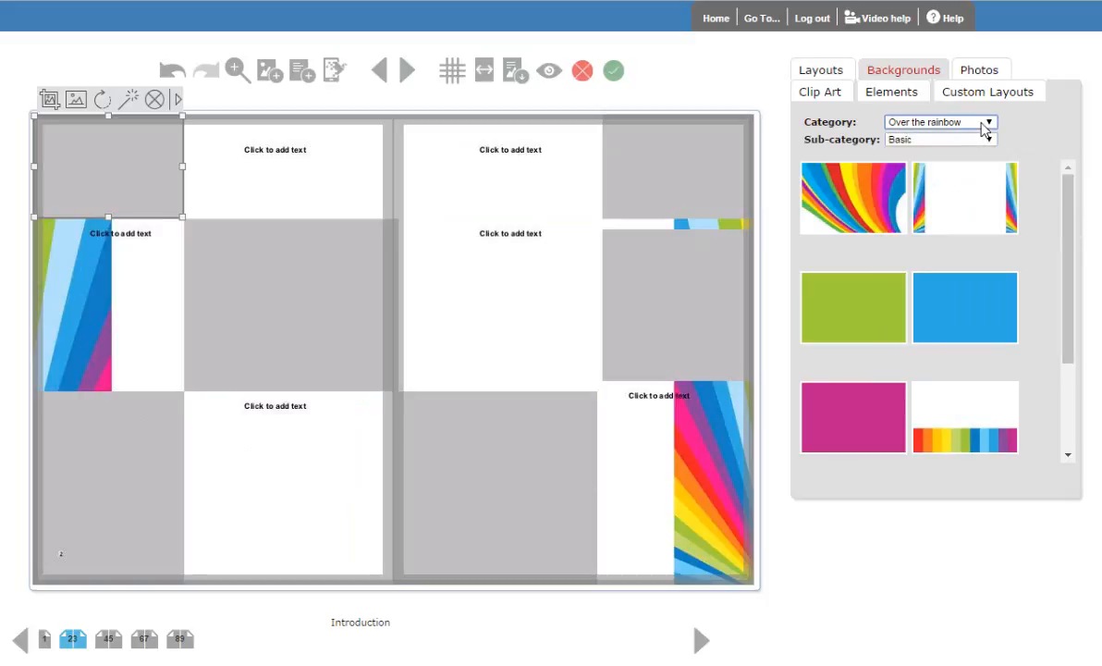
pyautogui.click(982, 141)
pyautogui.click(962, 165)
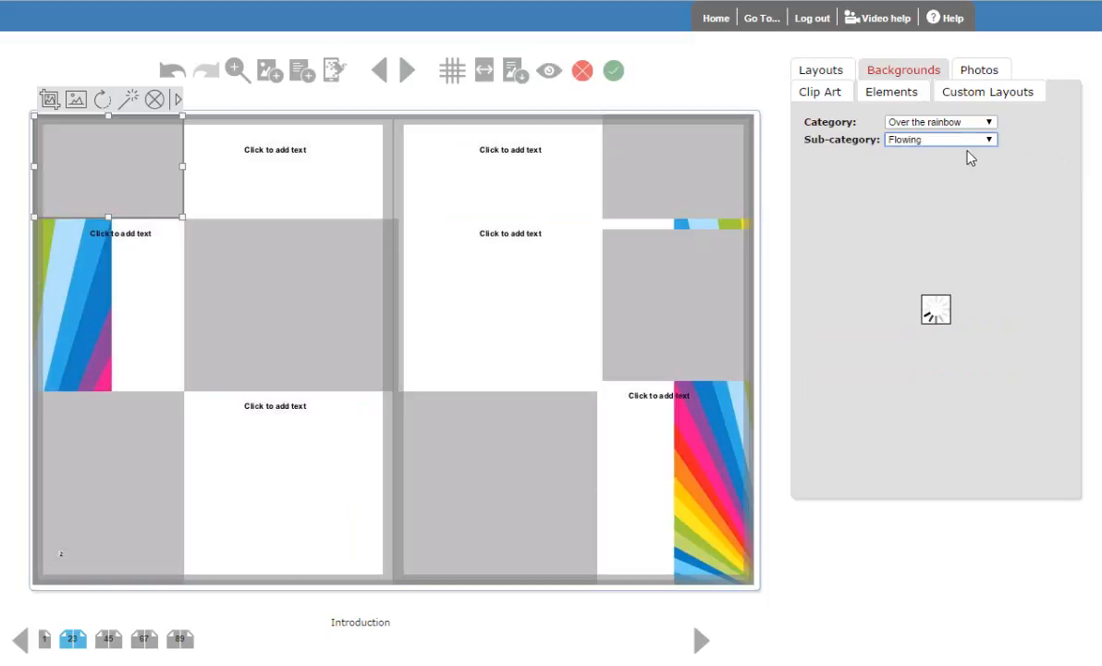
pyautogui.scroll(-3, 1066, 254)
pyautogui.scroll(2, 964, 164)
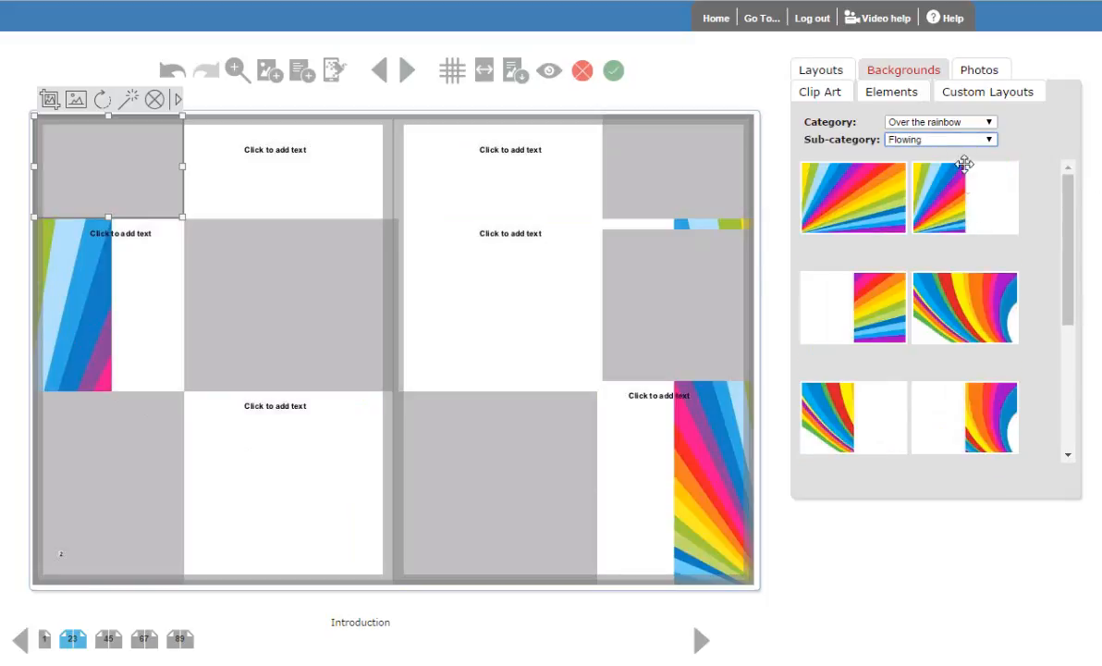
pyautogui.click(966, 143)
pyautogui.click(957, 189)
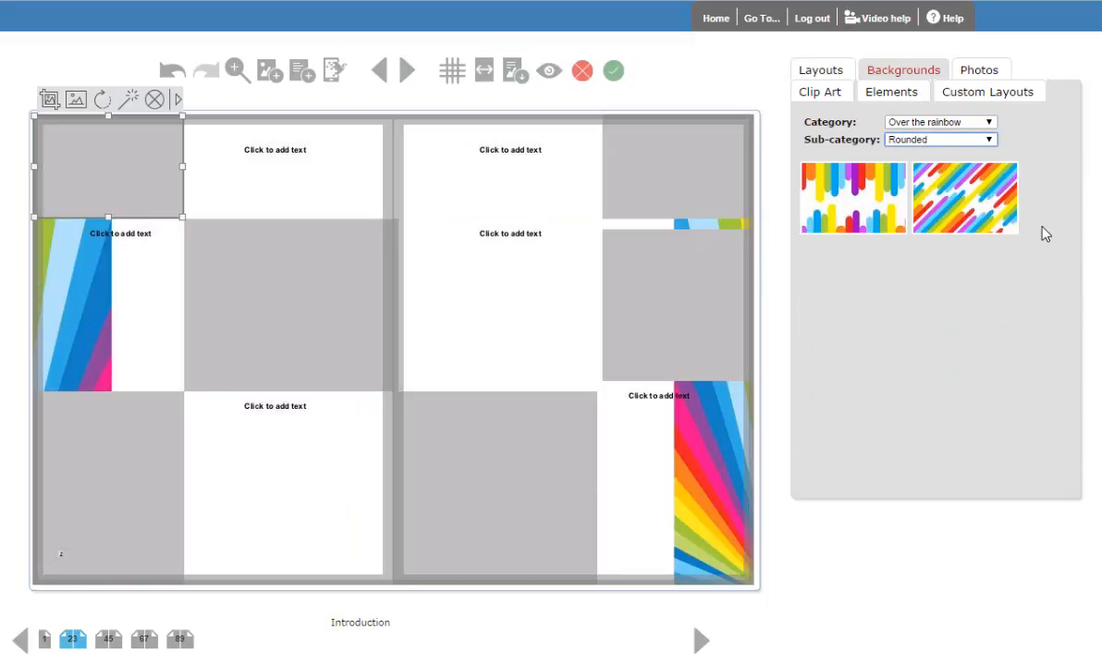
# - Apply the Solids background with a yellow right page and a white left page to the spread
pyautogui.click(982, 140)
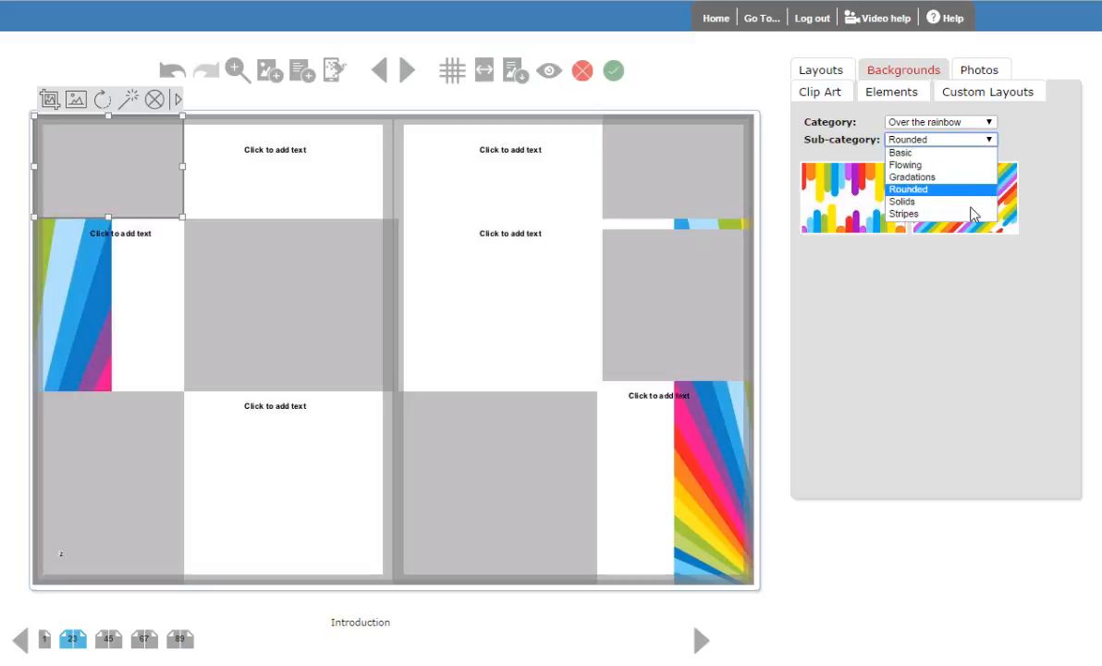
pyautogui.click(976, 202)
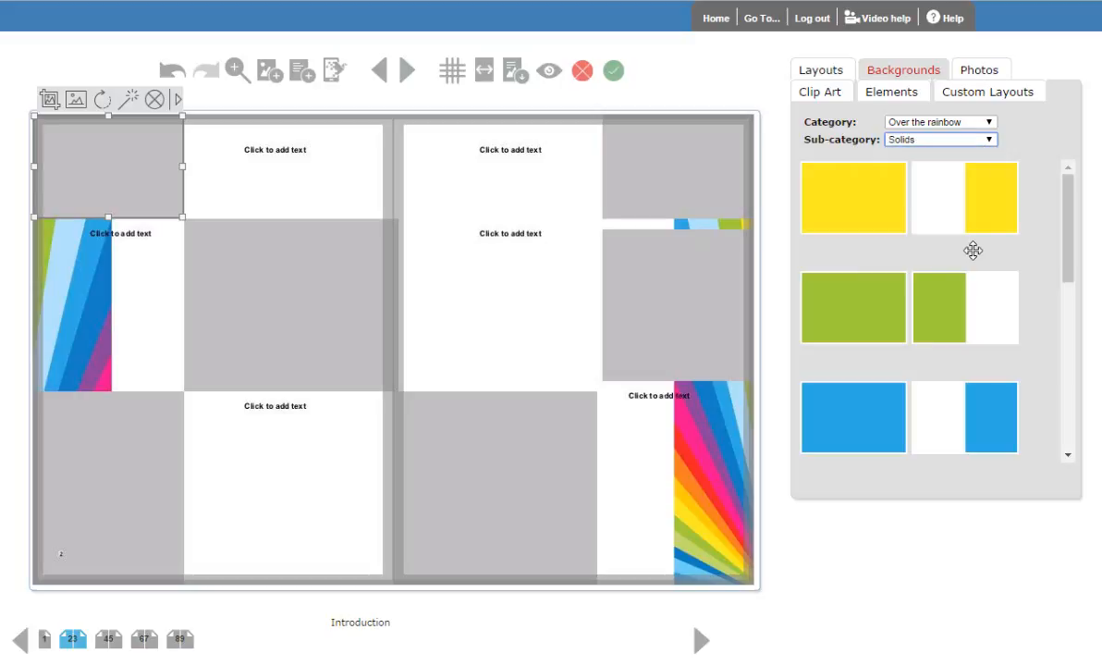
pyautogui.moveTo(605, 270); pyautogui.dragTo(604, 270)
# - Apply the Basic background with rainbow-coloured vertical bars along the lower edge to the spread
pyautogui.click(948, 141)
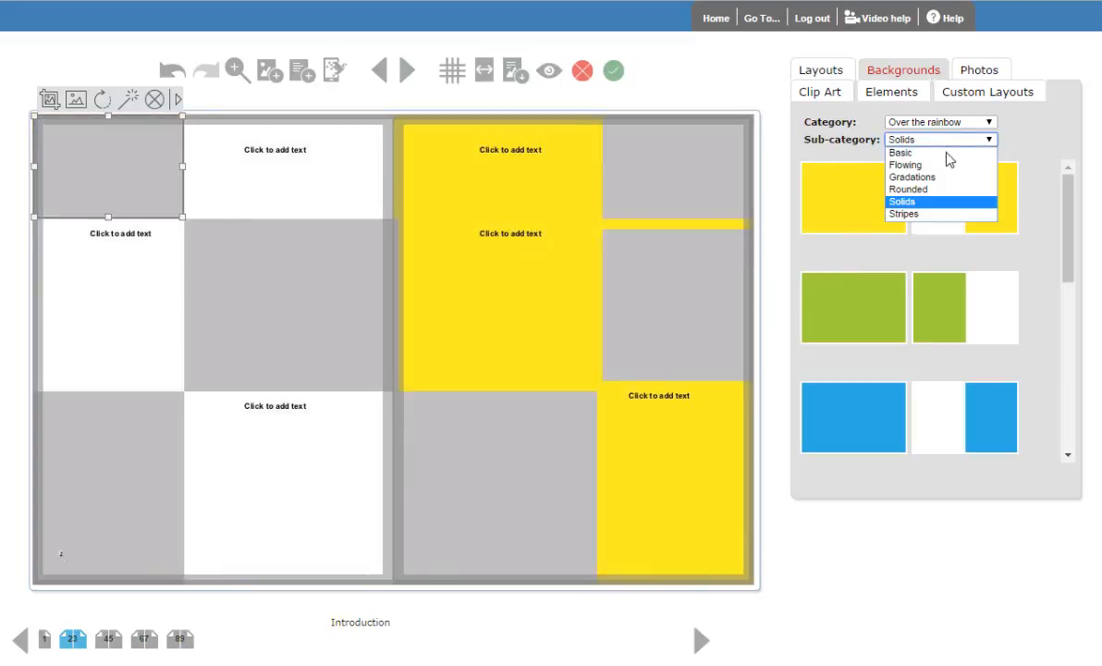
pyautogui.click(953, 153)
pyautogui.moveTo(967, 237); pyautogui.dragTo(463, 287)
pyautogui.moveTo(1071, 265); pyautogui.dragTo(1047, 361)
pyautogui.moveTo(978, 290); pyautogui.dragTo(471, 332)
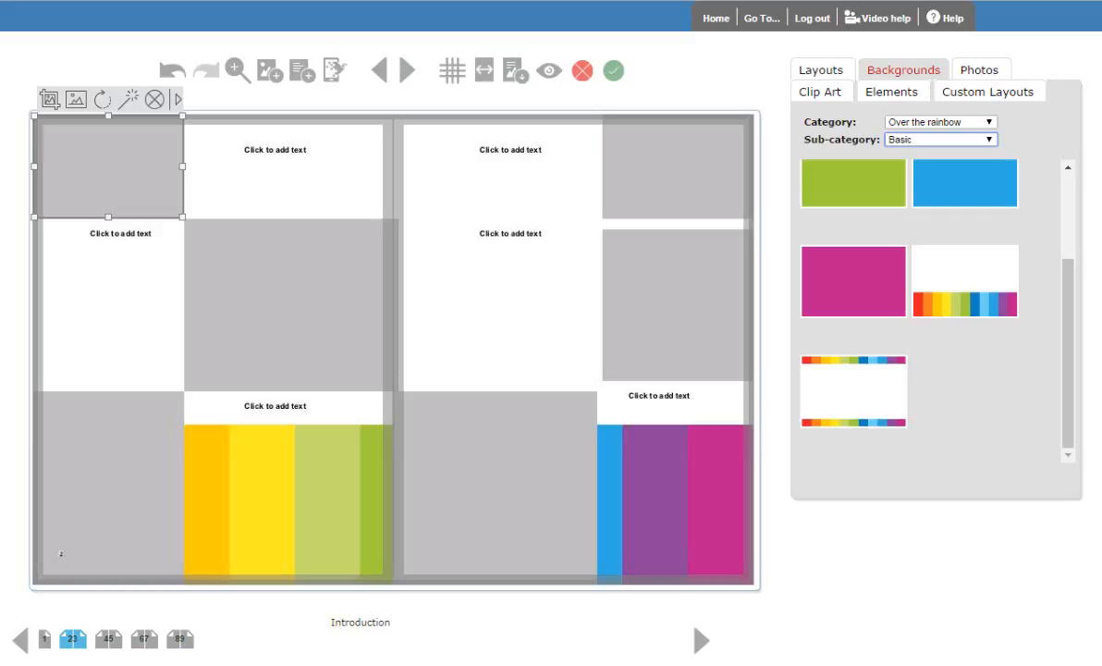
# - Review the Clubs folder as an alternative photo source, and cancel the source change
pyautogui.click(982, 72)
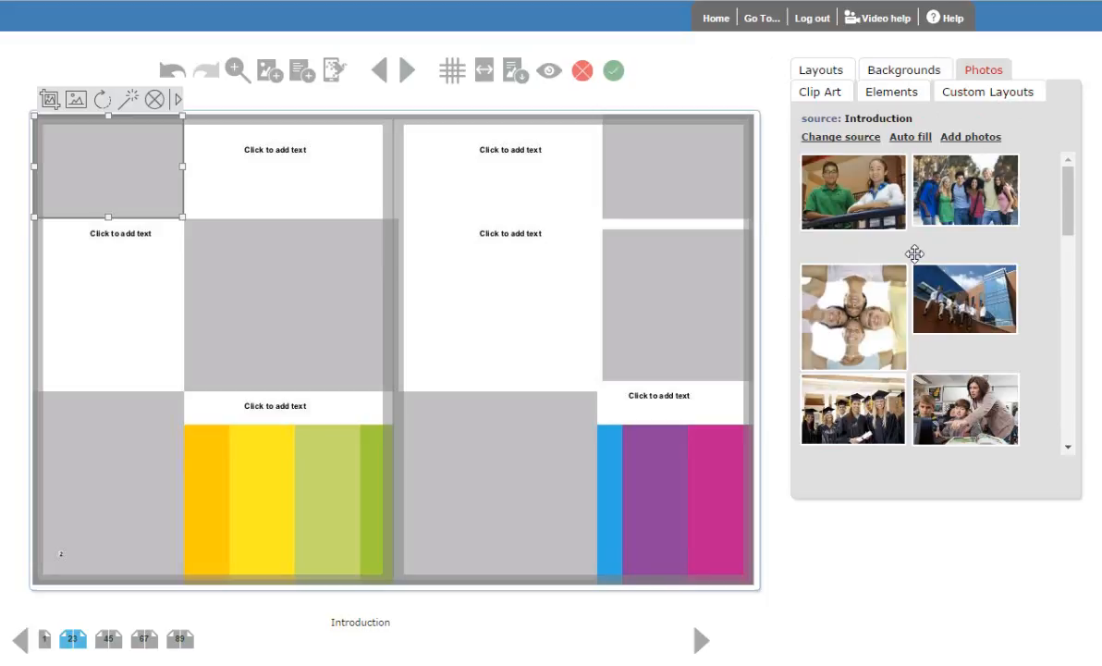
pyautogui.moveTo(813, 269); pyautogui.dragTo(780, 307)
pyautogui.click(862, 139)
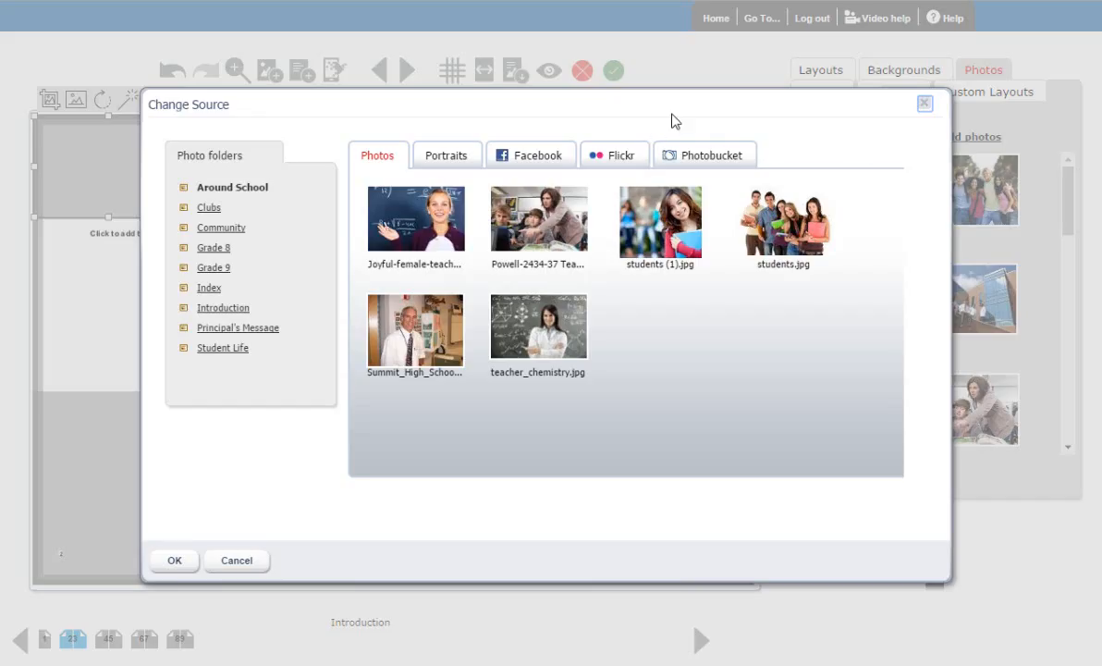
pyautogui.click(208, 208)
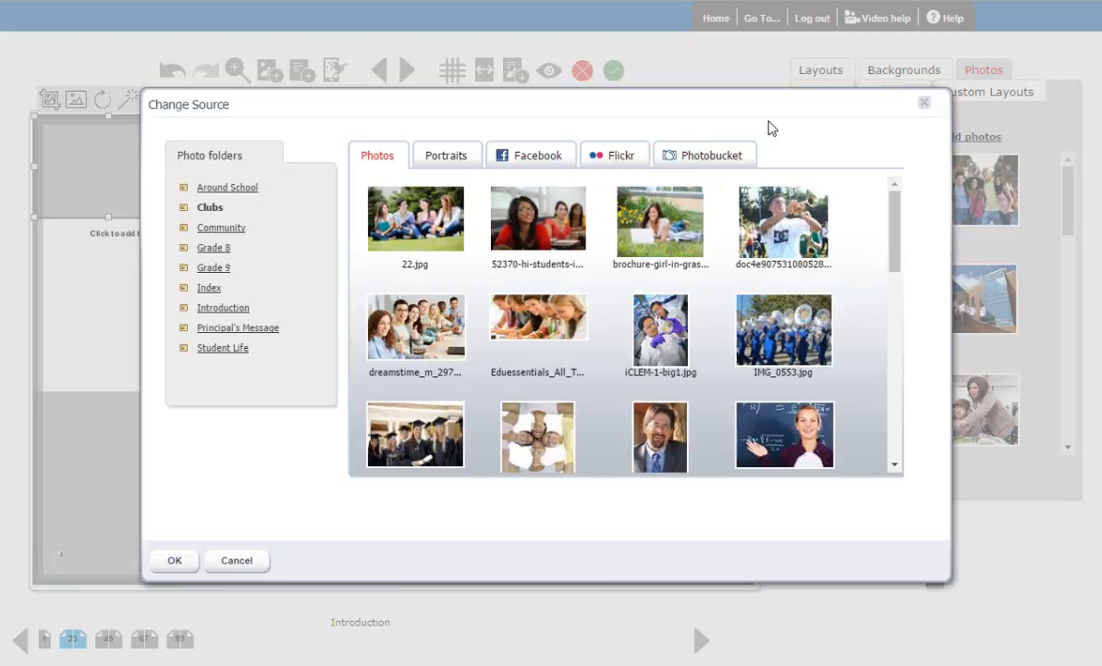
pyautogui.click(246, 561)
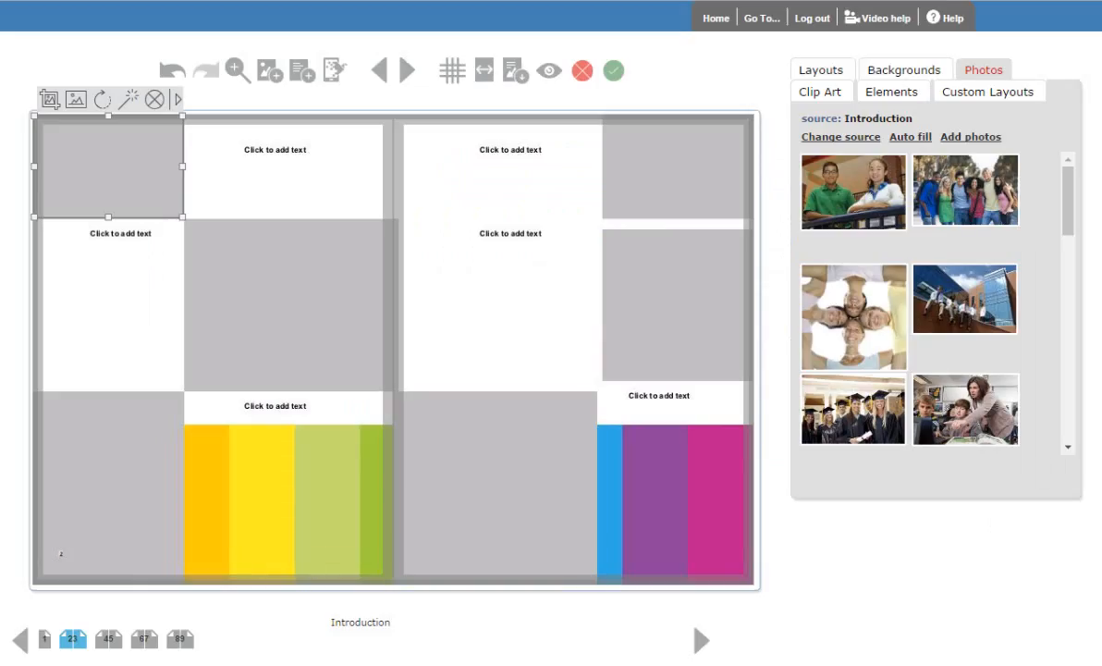
# - Place the two-student and group photos in page 2's top-left and centre frames, and auto-fill only the empty photo frames
pyautogui.moveTo(978, 174); pyautogui.dragTo(154, 177)
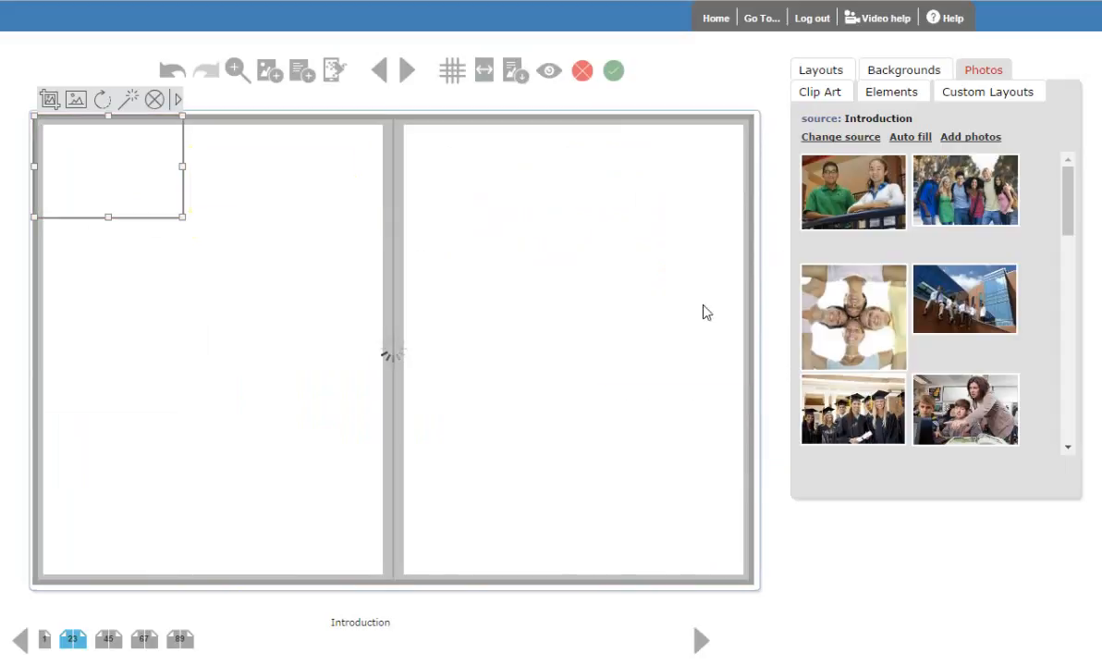
pyautogui.moveTo(965, 202); pyautogui.dragTo(381, 349)
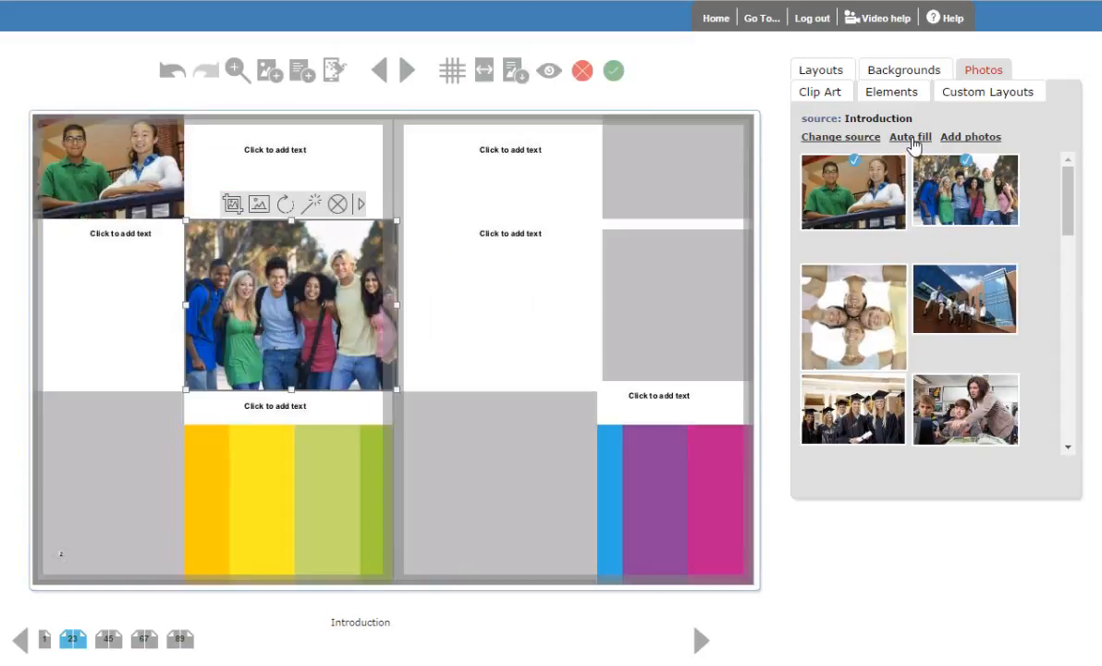
pyautogui.click(911, 138)
pyautogui.click(366, 367)
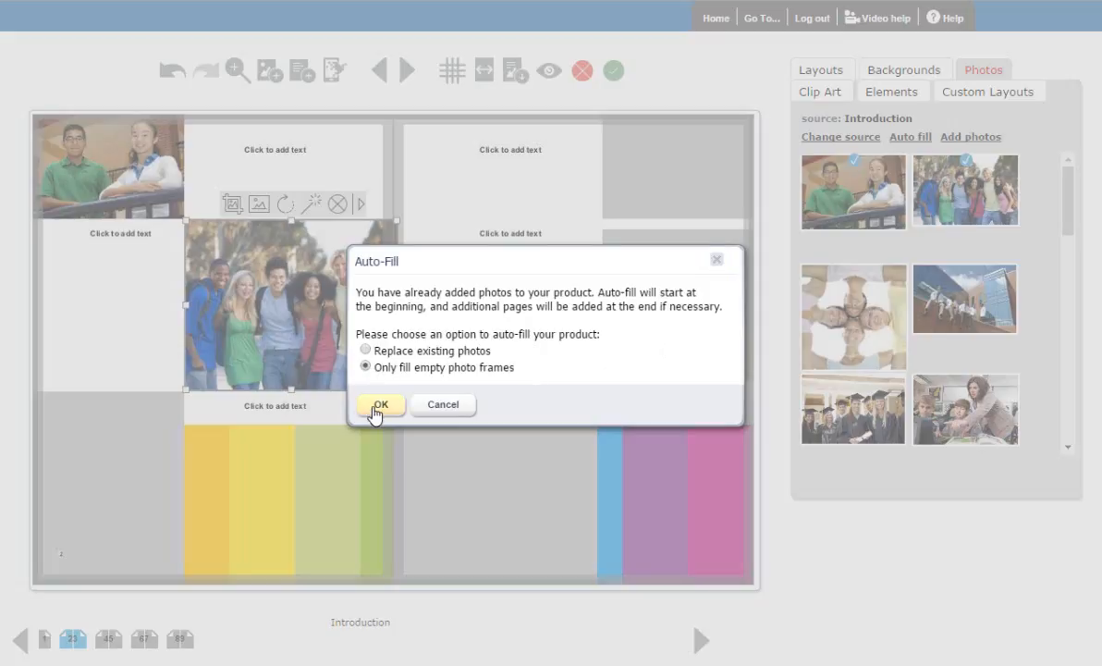
pyautogui.click(377, 407)
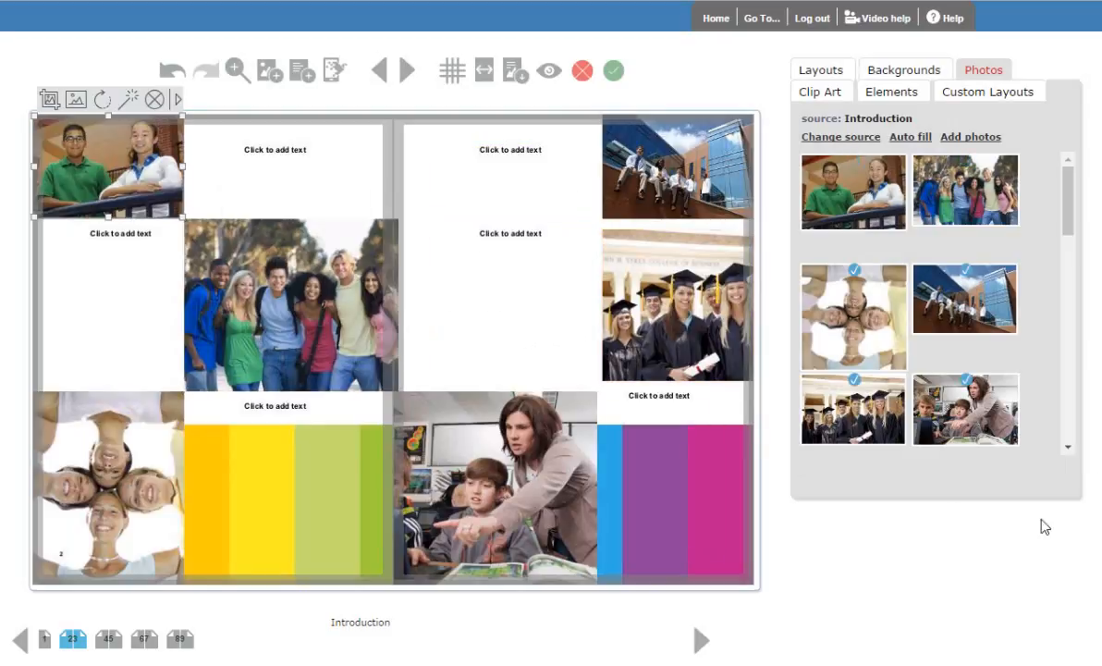
# - Replace page 3's top-right photo with the smiling girl at the green chalkboard, and crop it more tightly around her
pyautogui.moveTo(1068, 199); pyautogui.dragTo(1066, 308)
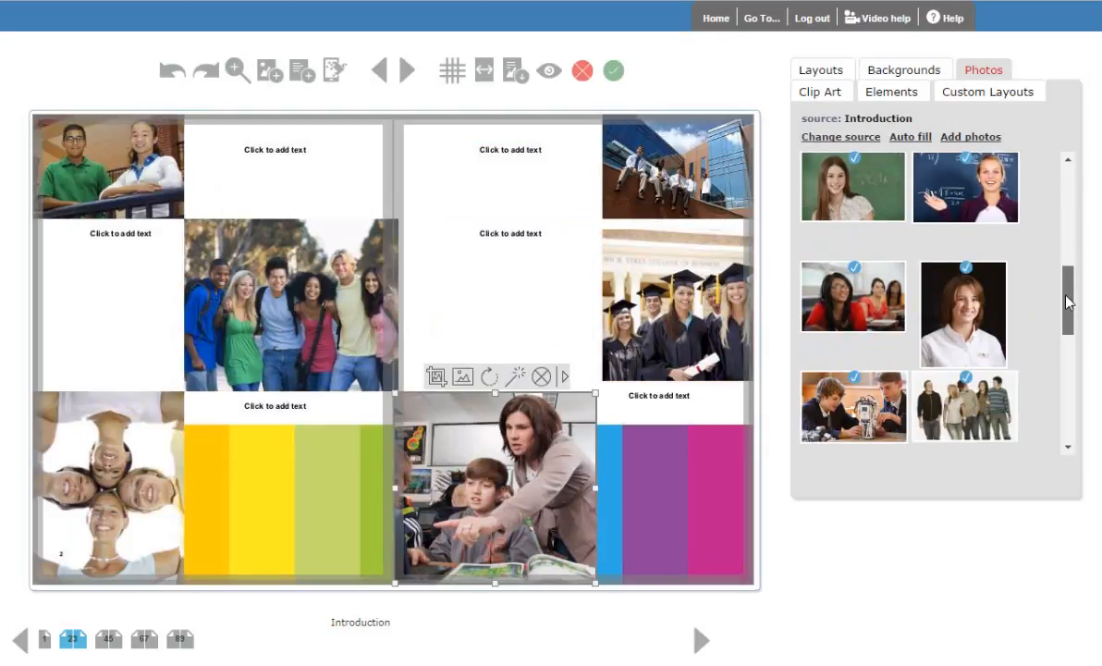
pyautogui.moveTo(882, 205); pyautogui.dragTo(680, 167)
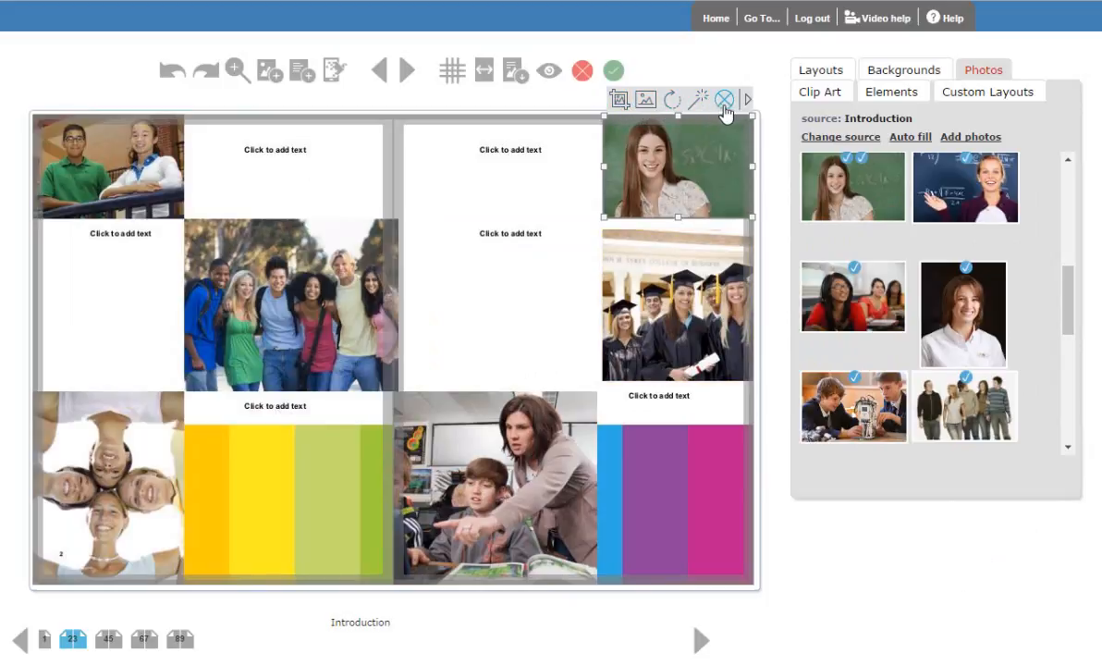
pyautogui.click(620, 101)
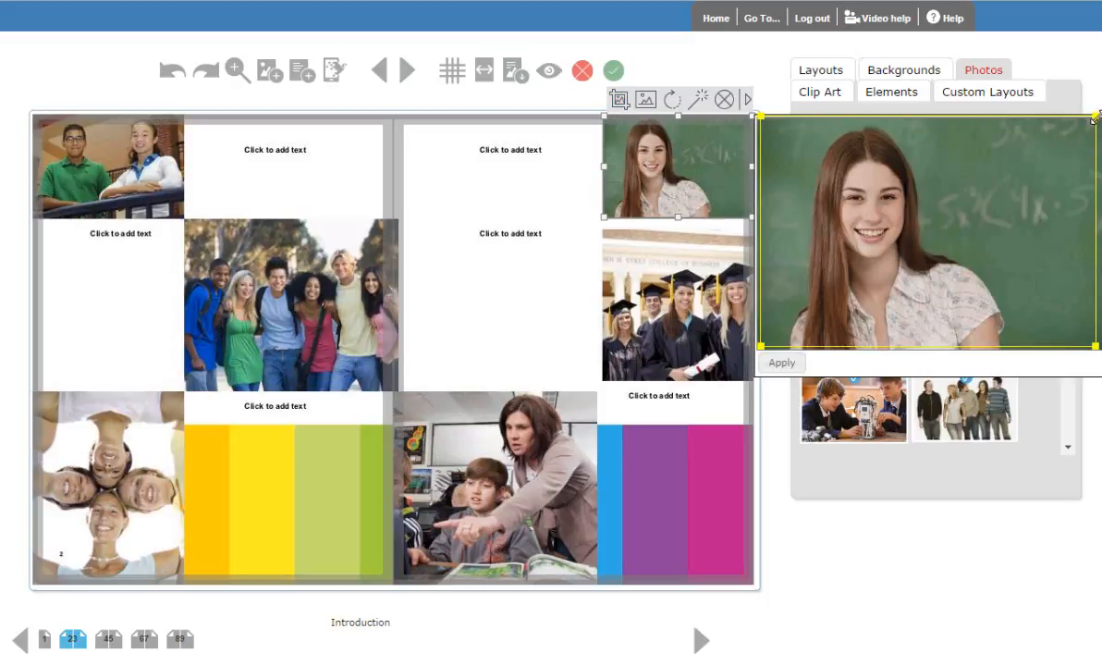
pyautogui.moveTo(1097, 119); pyautogui.dragTo(1034, 160)
pyautogui.moveTo(945, 273); pyautogui.dragTo(951, 235)
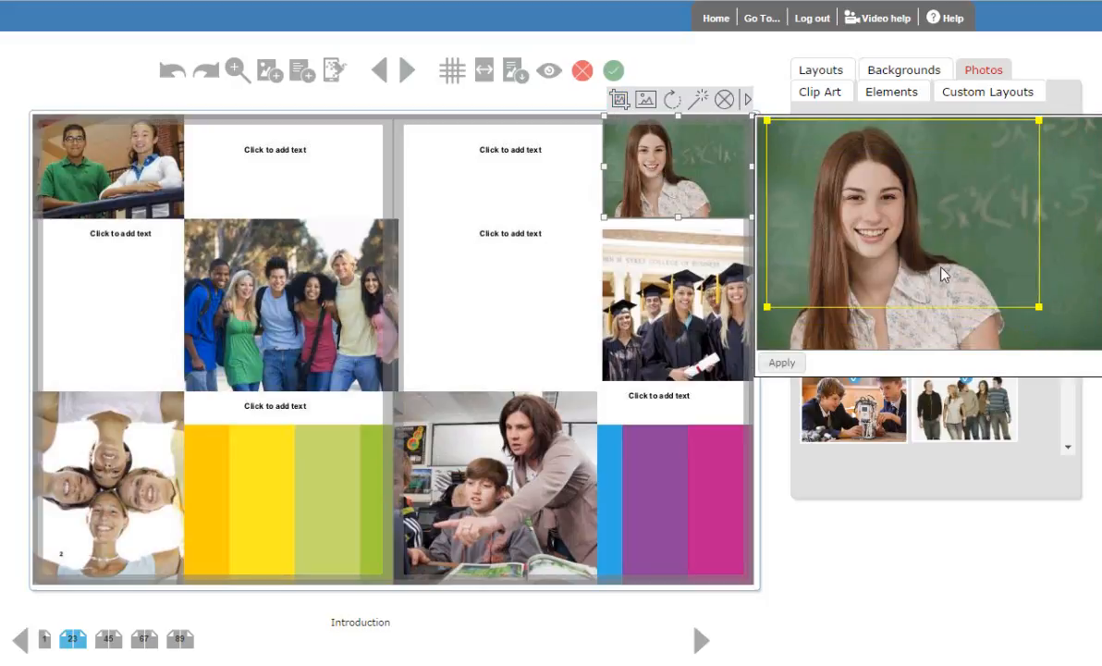
pyautogui.click(782, 363)
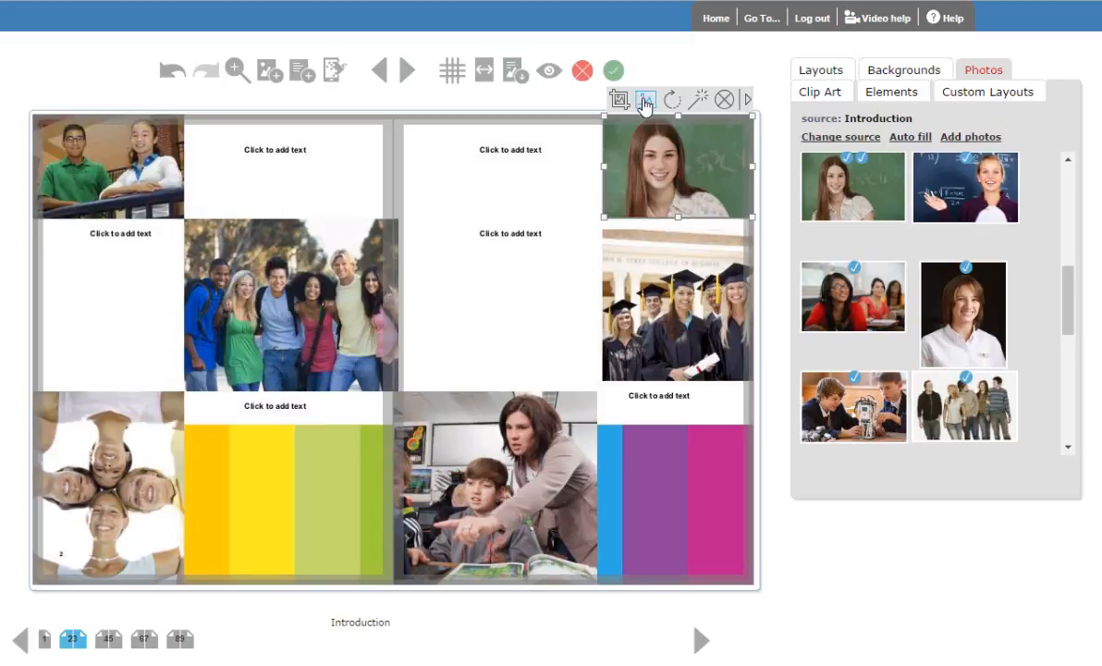
# - Give all photos on the spread an 8 pt bright green border
pyautogui.click(645, 99)
pyautogui.moveTo(642, 85); pyautogui.dragTo(685, 85)
pyautogui.click(618, 85)
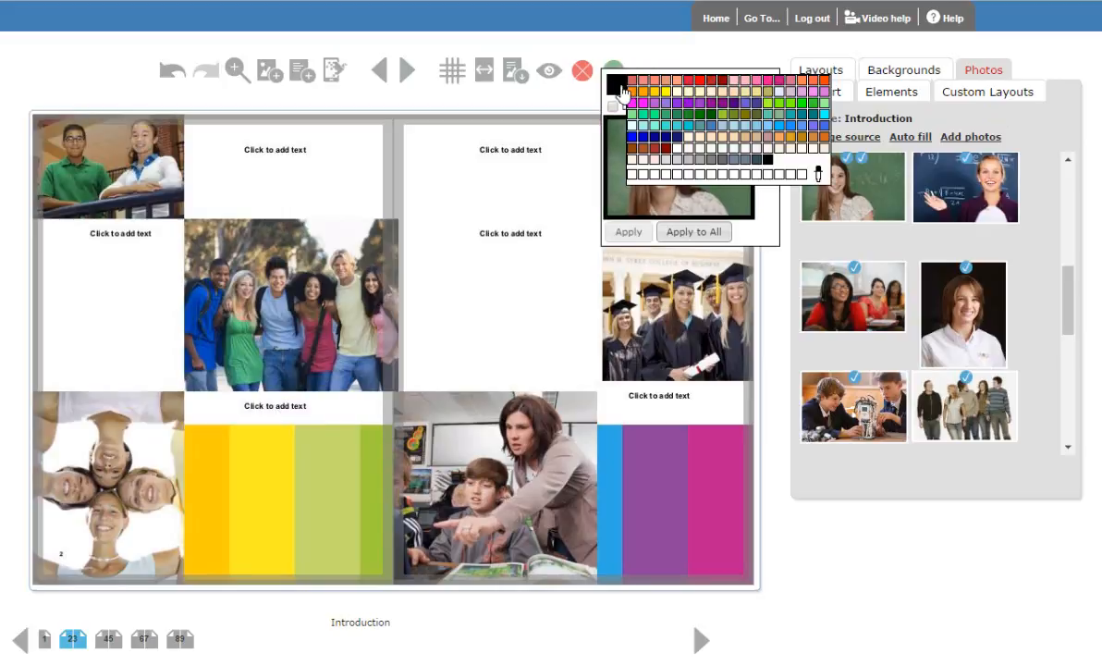
pyautogui.click(803, 105)
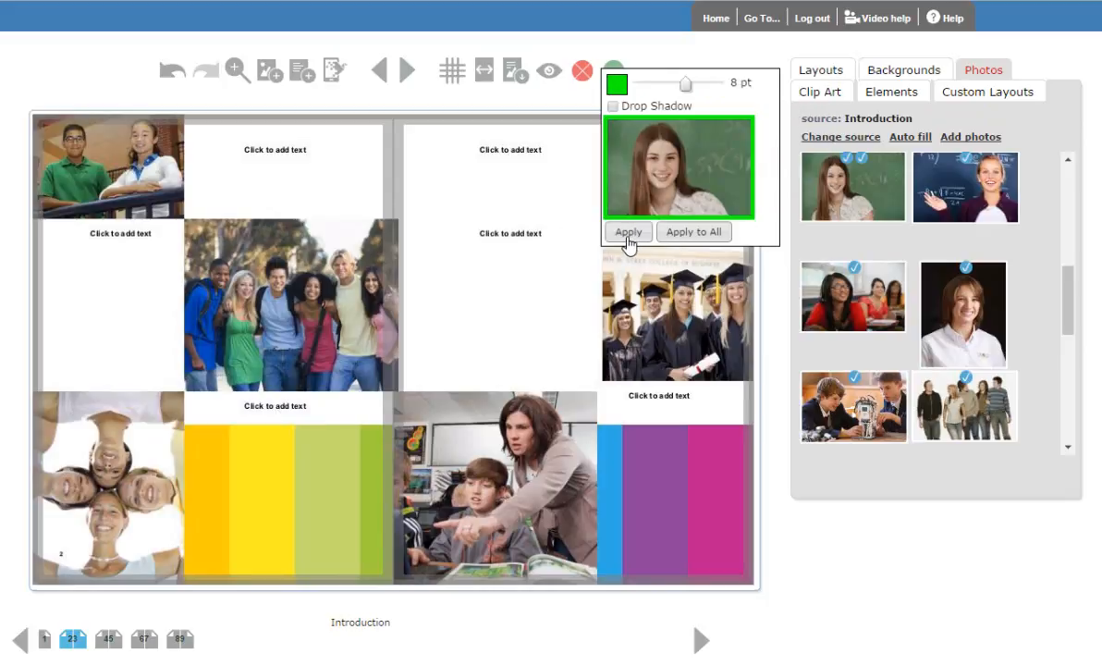
pyautogui.click(696, 234)
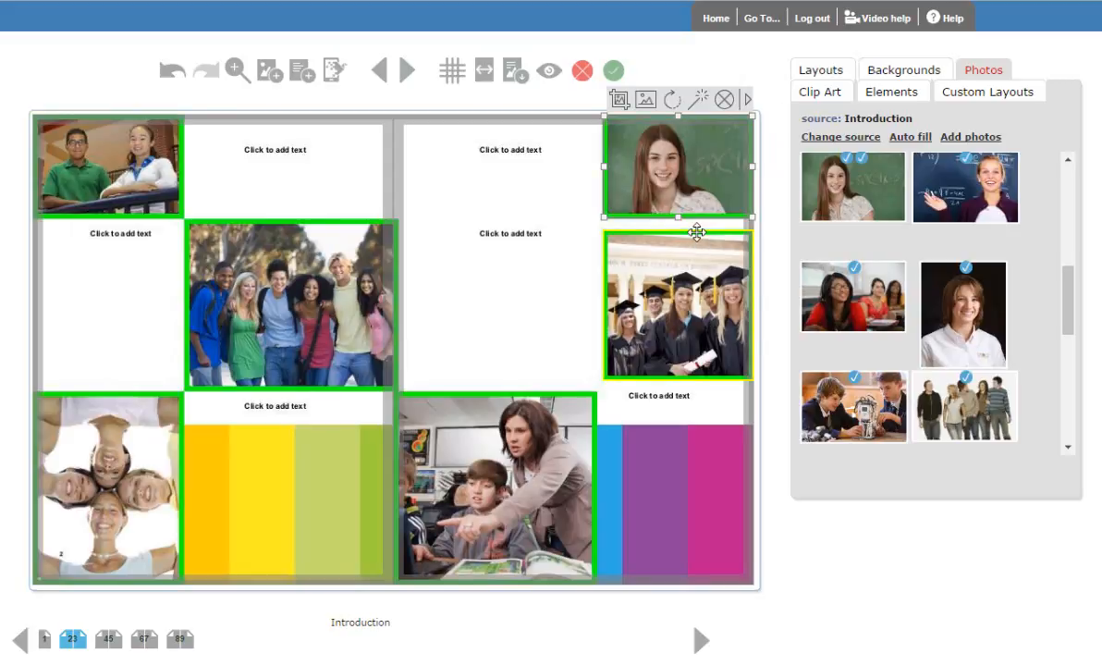
pyautogui.click(676, 103)
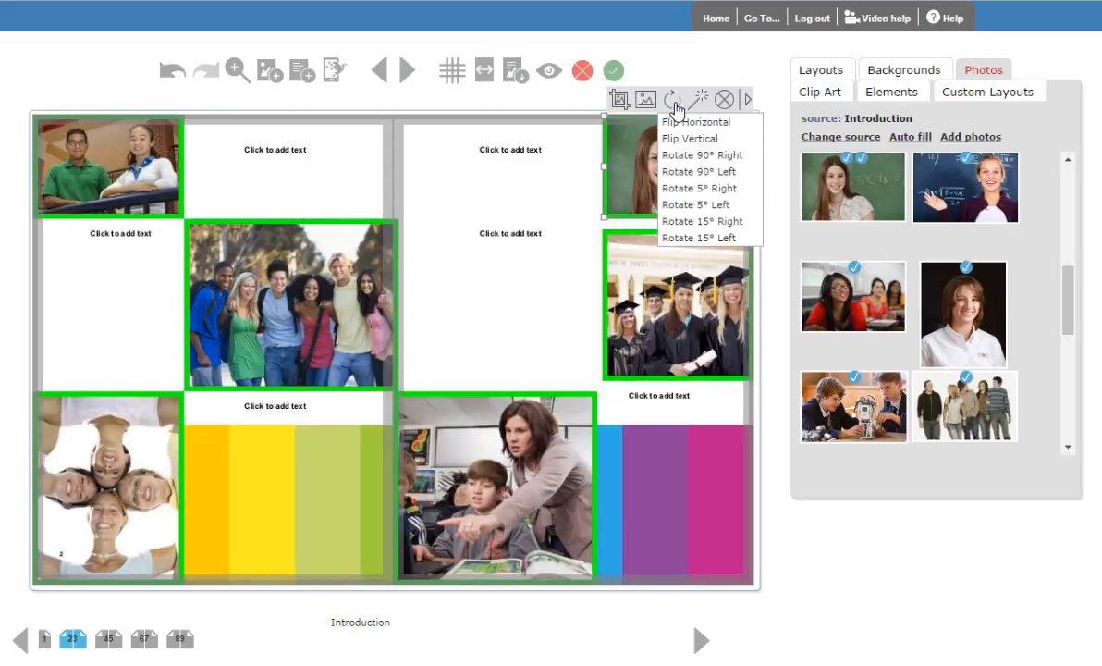
pyautogui.click(703, 99)
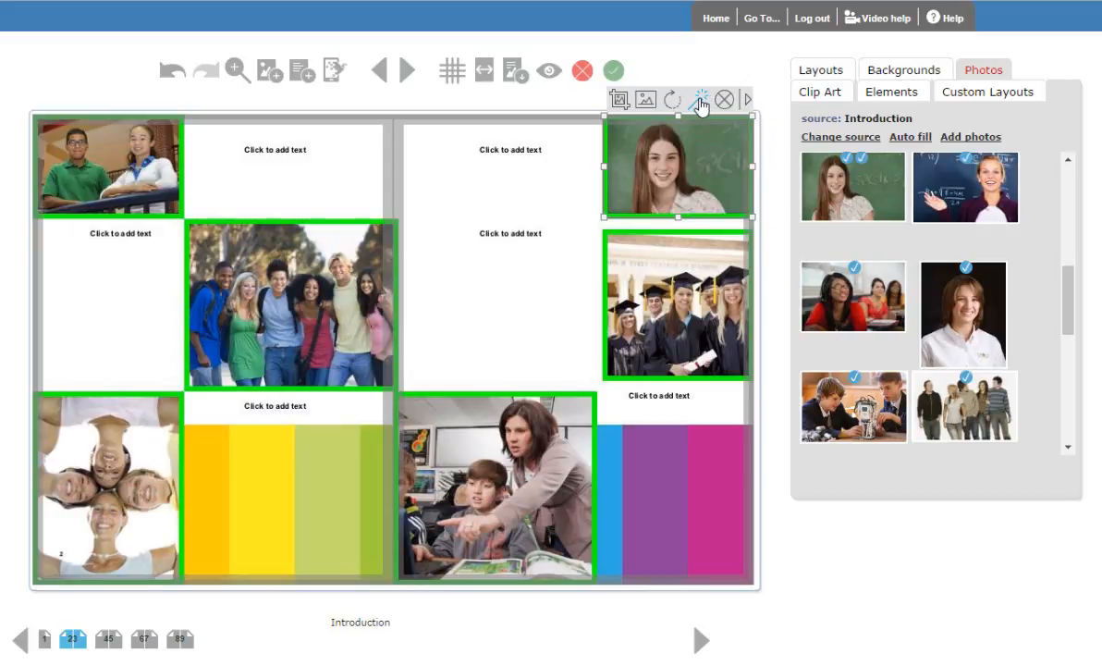
pyautogui.moveTo(718, 144)
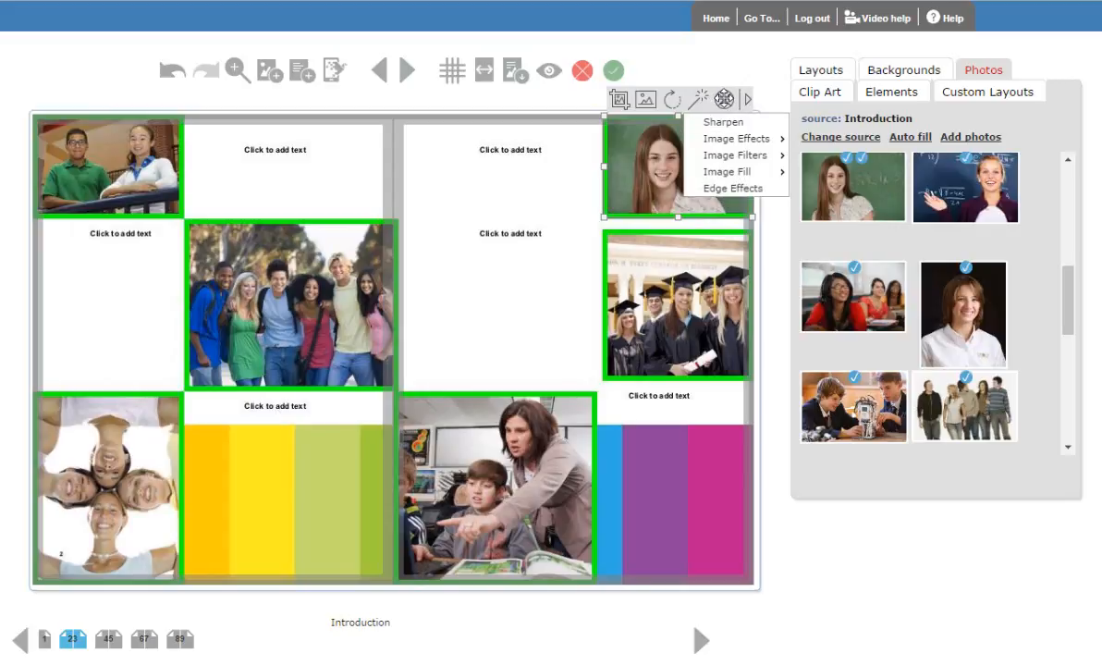
pyautogui.click(724, 99)
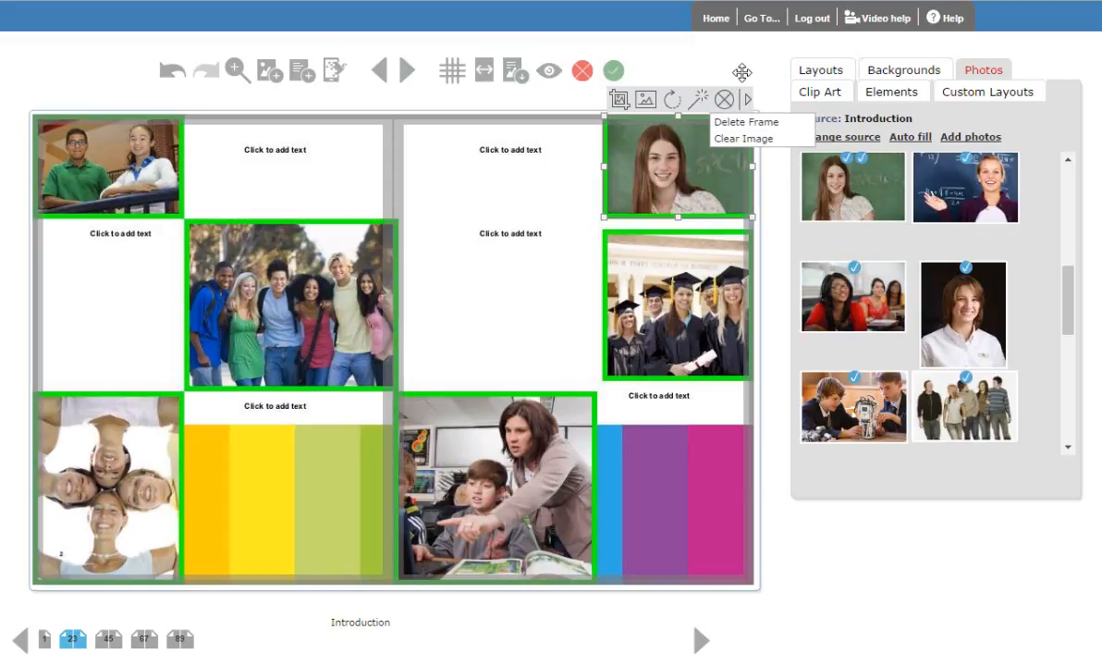
pyautogui.click(748, 67)
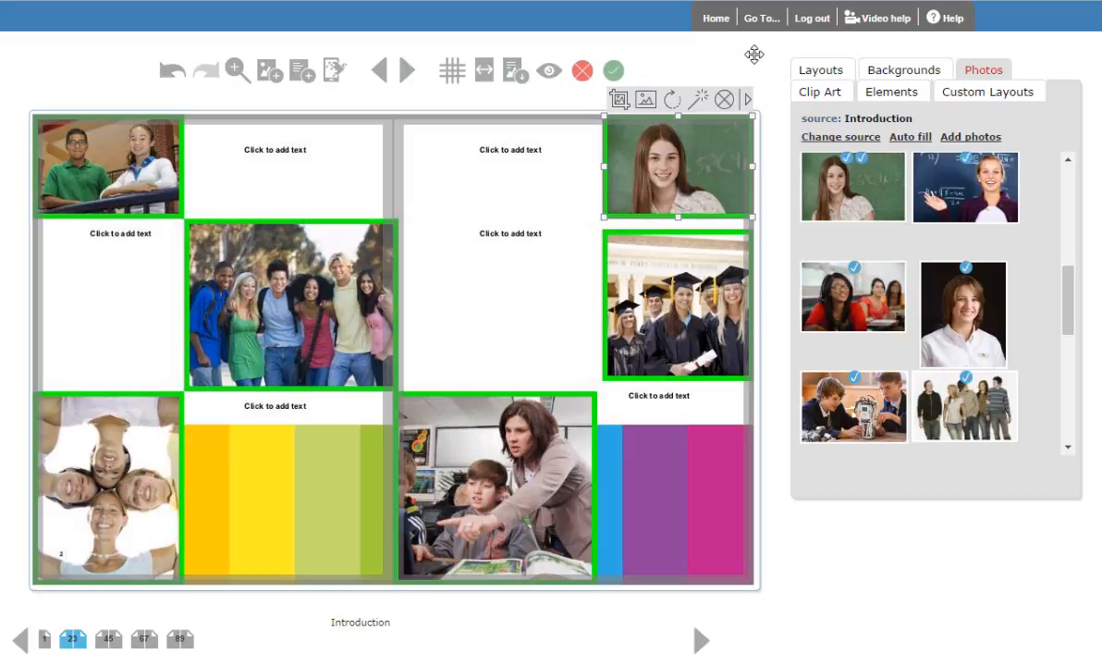
pyautogui.click(746, 101)
# - Move the chalkboard portrait toward the upper centre of page 3, enlarged, and bring it to the front
pyautogui.moveTo(711, 158); pyautogui.dragTo(663, 220)
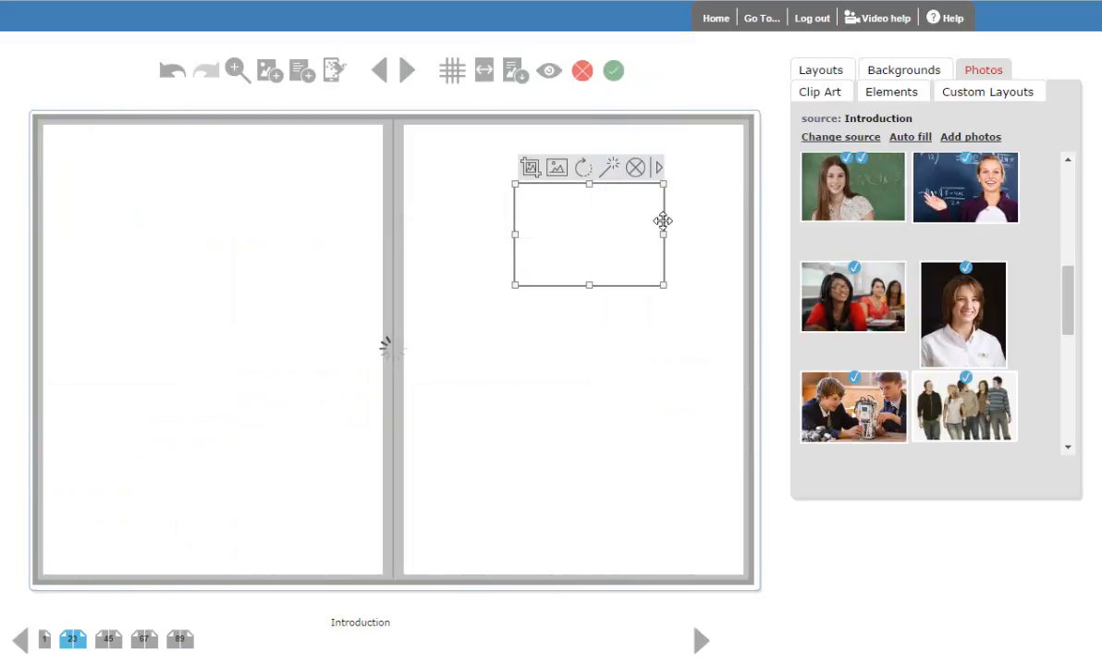
pyautogui.moveTo(513, 183); pyautogui.dragTo(452, 127)
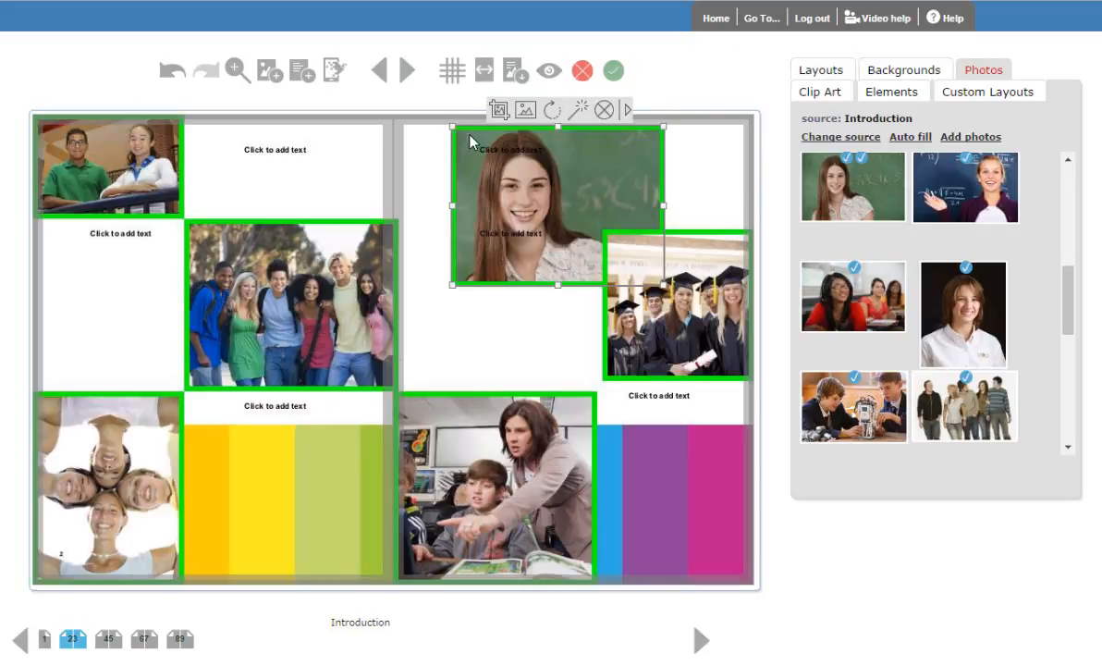
pyautogui.click(627, 110)
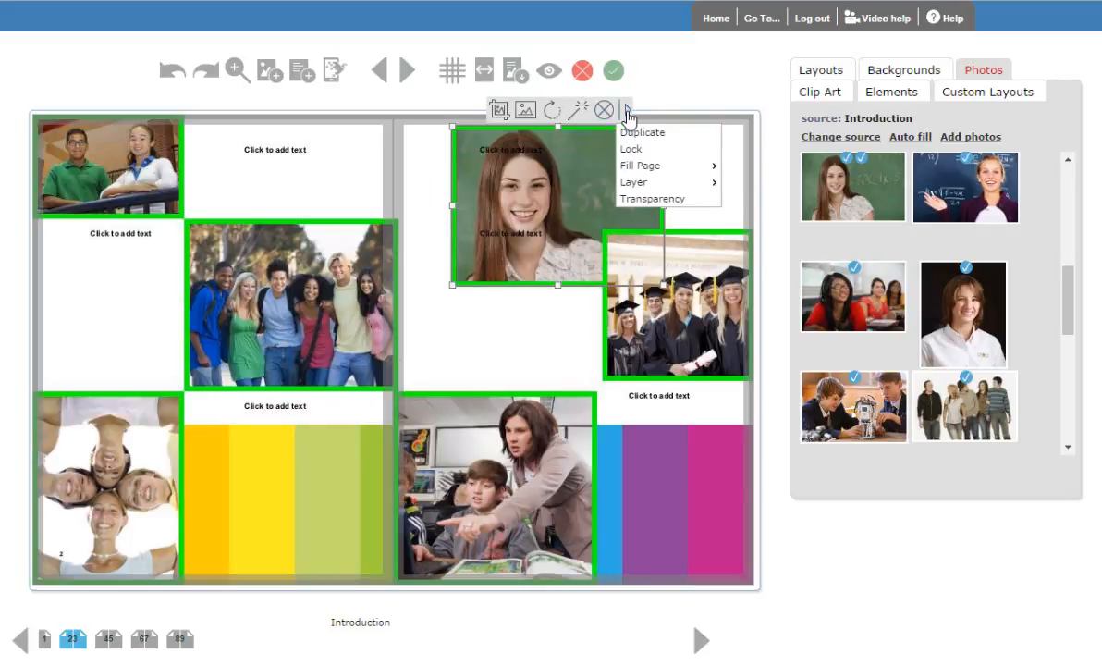
pyautogui.moveTo(651, 184)
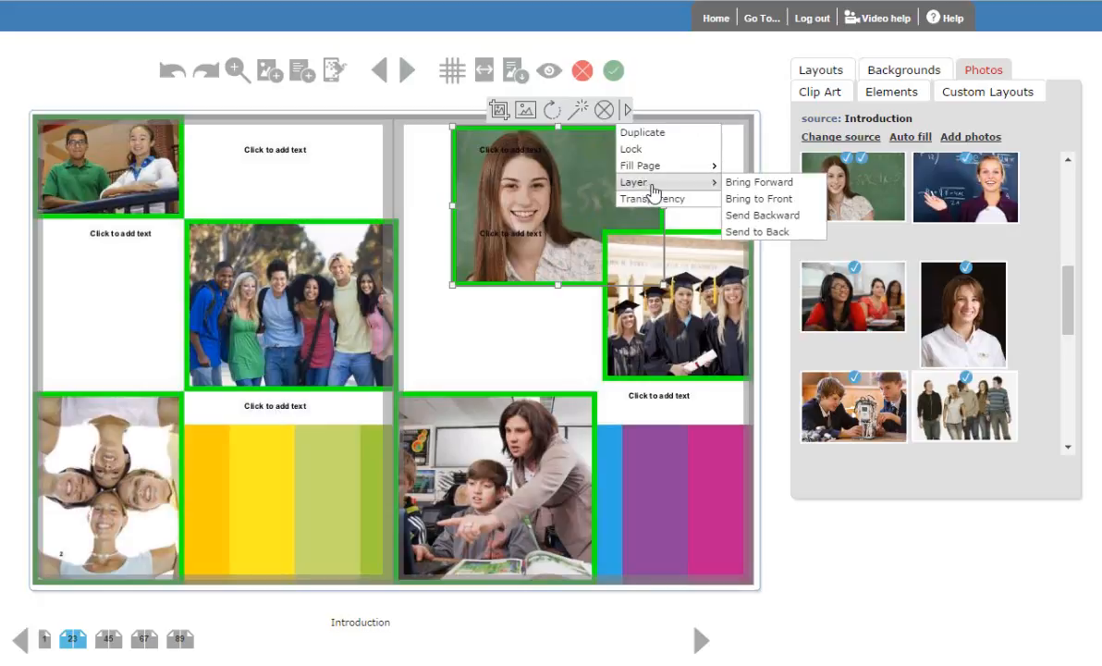
pyautogui.click(777, 199)
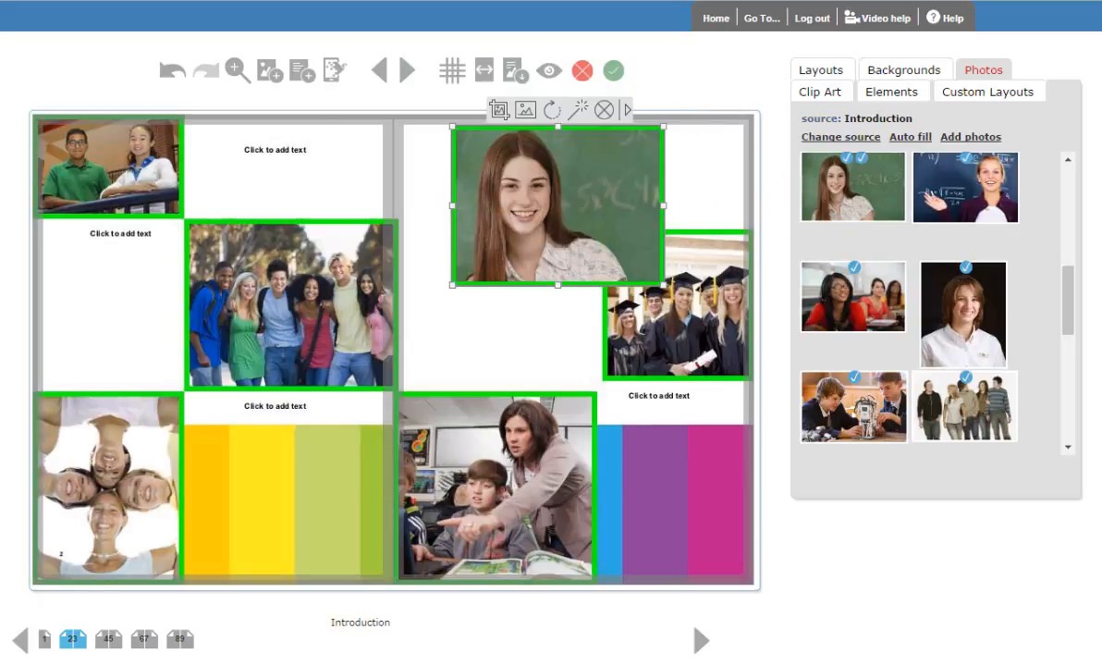
# - Using the grid, line up a reduced classroom photo and a widened text frame beneath the chalkboard portrait on page 3
pyautogui.click(452, 72)
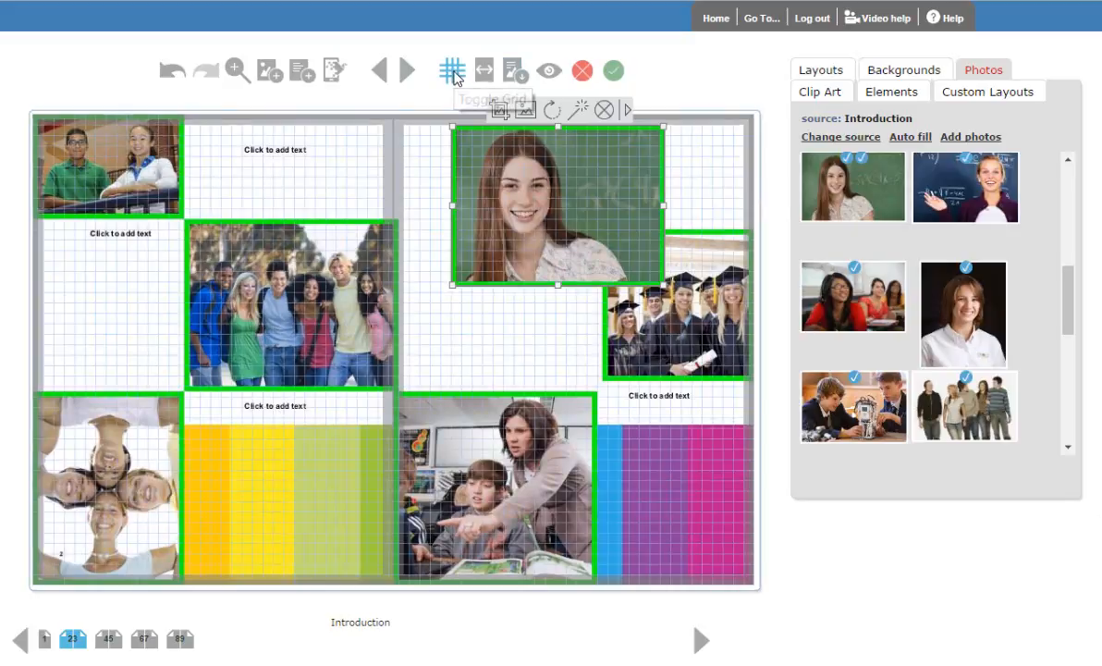
pyautogui.click(444, 453)
pyautogui.moveTo(445, 454); pyautogui.dragTo(495, 374)
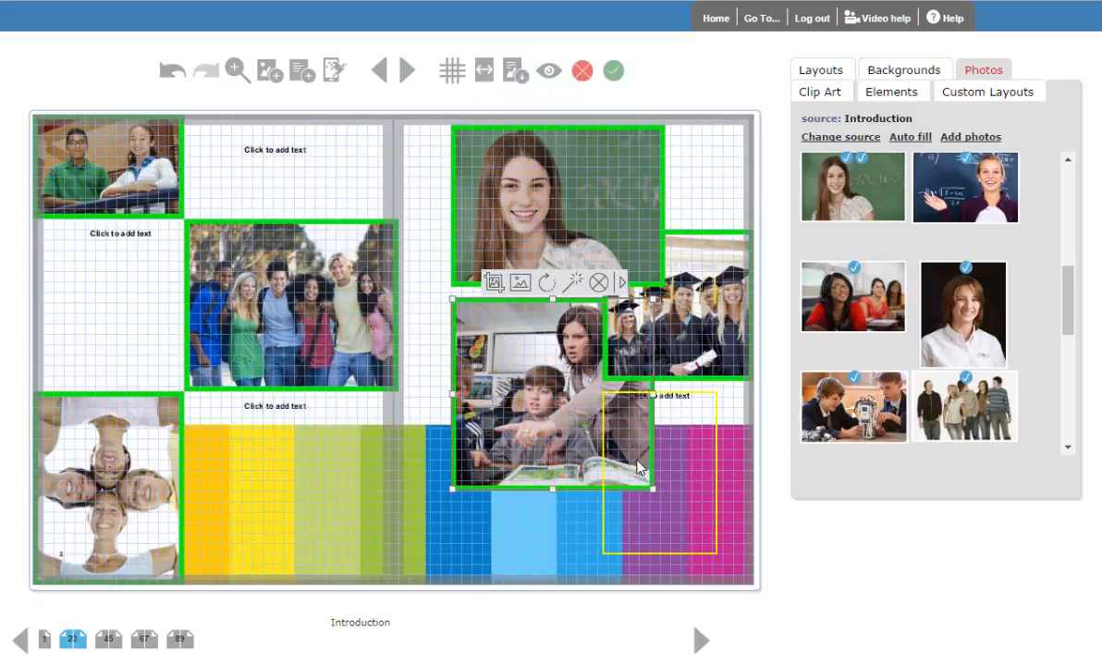
pyautogui.moveTo(653, 489); pyautogui.dragTo(632, 431)
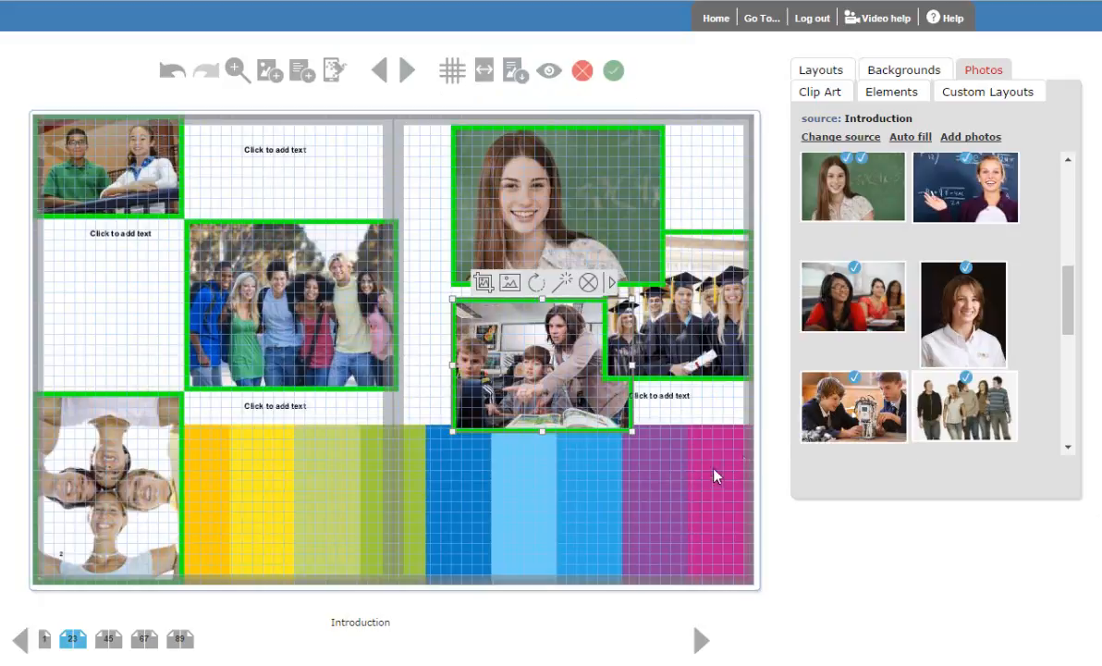
pyautogui.click(633, 412)
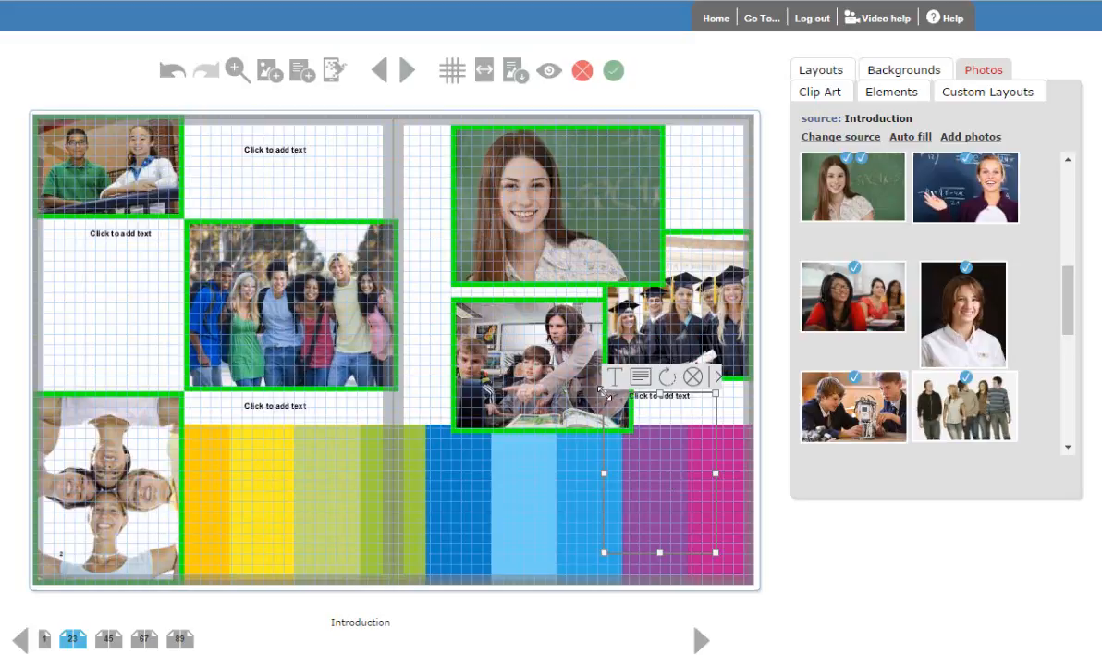
pyautogui.moveTo(604, 392); pyautogui.dragTo(536, 439)
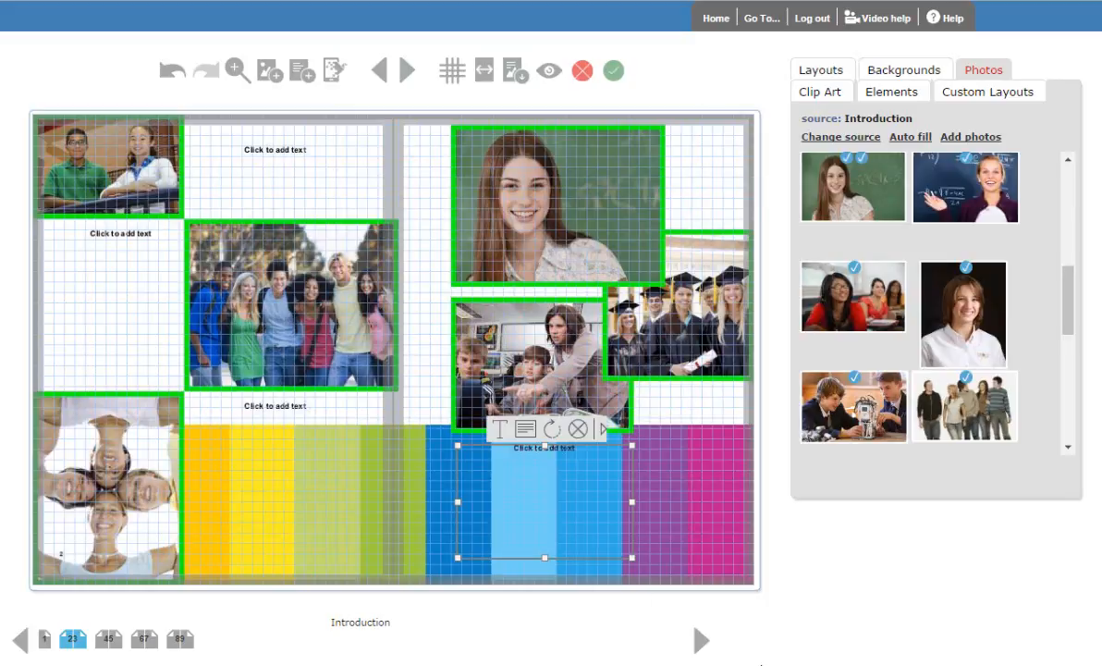
# - Publish the right side of the spread as a custom layout, and apply that layout to page 2
pyautogui.click(514, 74)
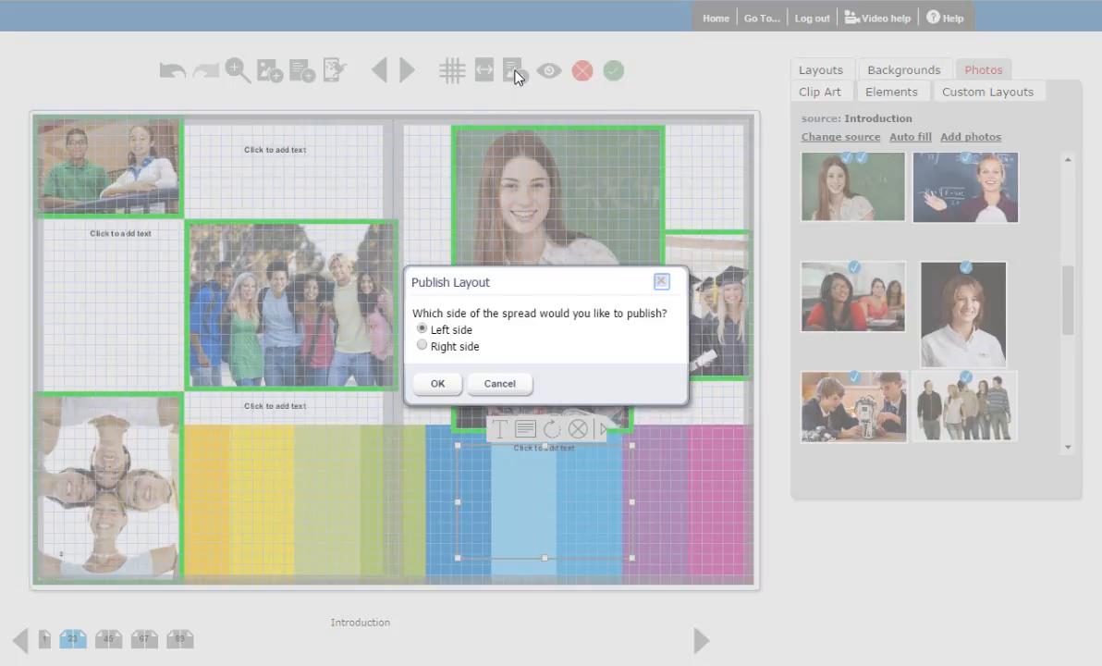
pyautogui.click(423, 346)
pyautogui.click(437, 385)
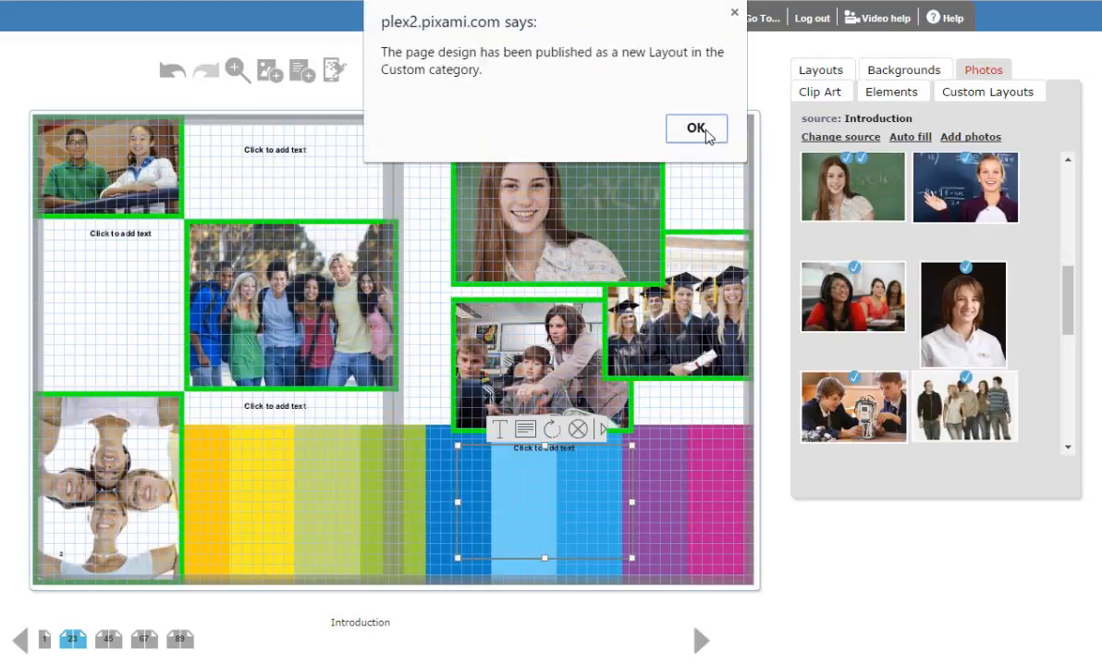
pyautogui.click(709, 136)
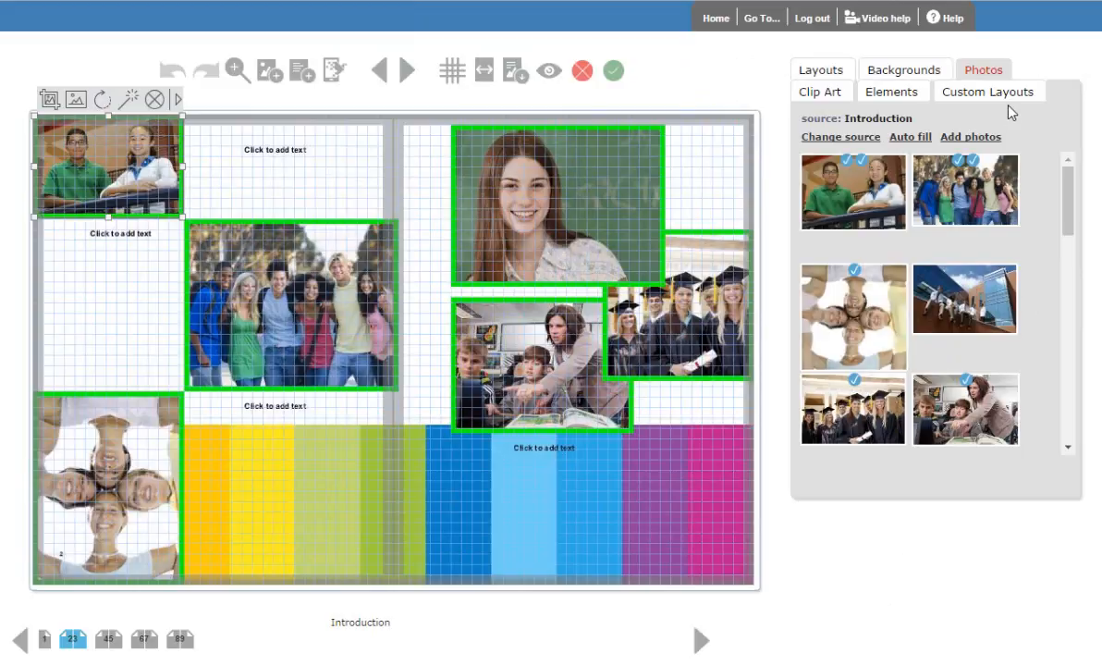
pyautogui.click(983, 96)
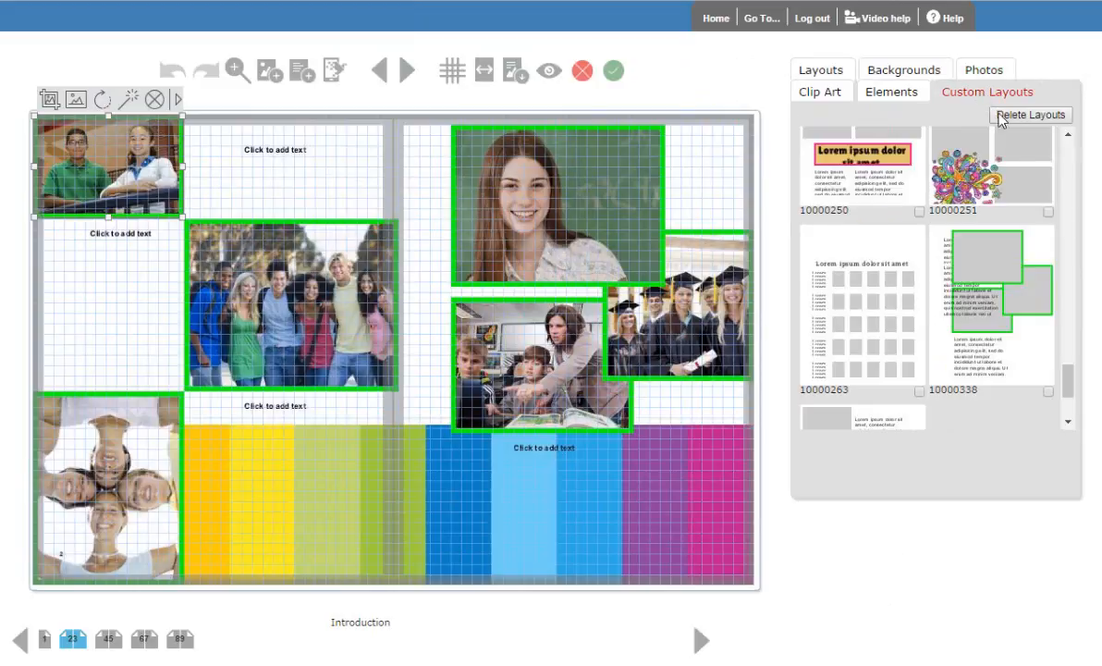
pyautogui.moveTo(1018, 296); pyautogui.dragTo(236, 319)
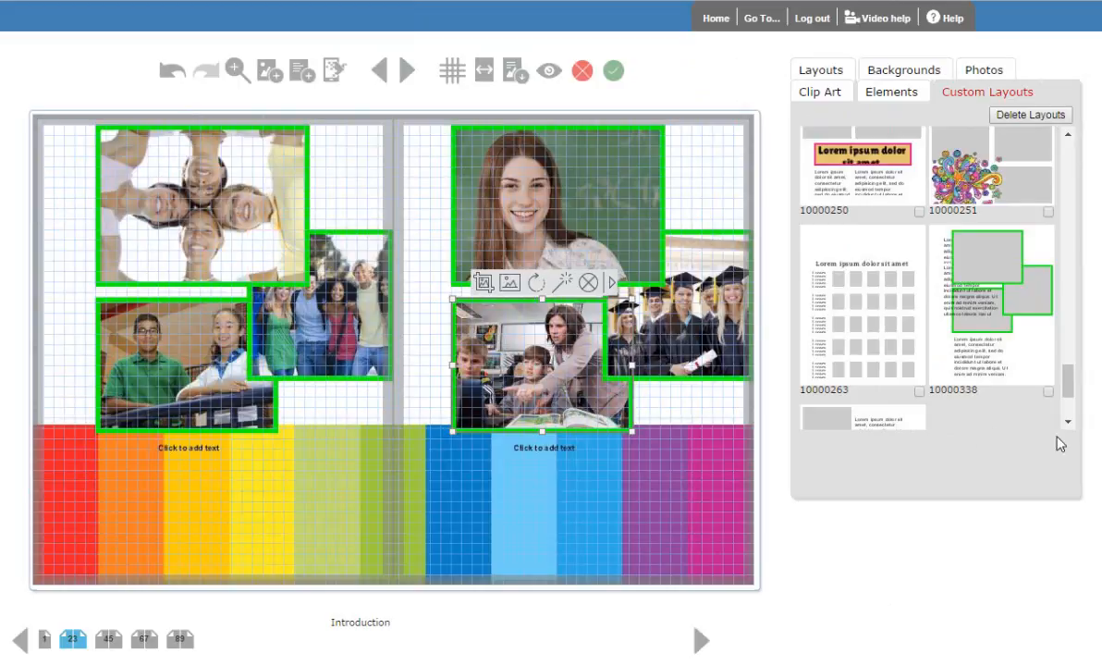
# - Enter "This was a great day!" in the text frame below page 3's photos
pyautogui.click(581, 529)
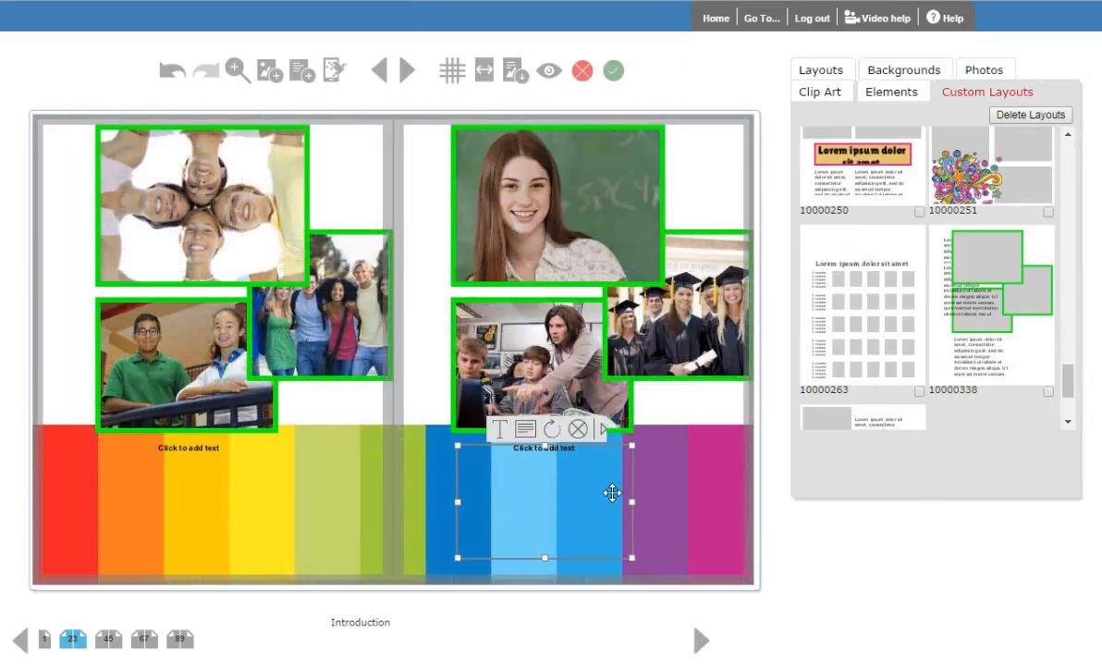
pyautogui.click(499, 430)
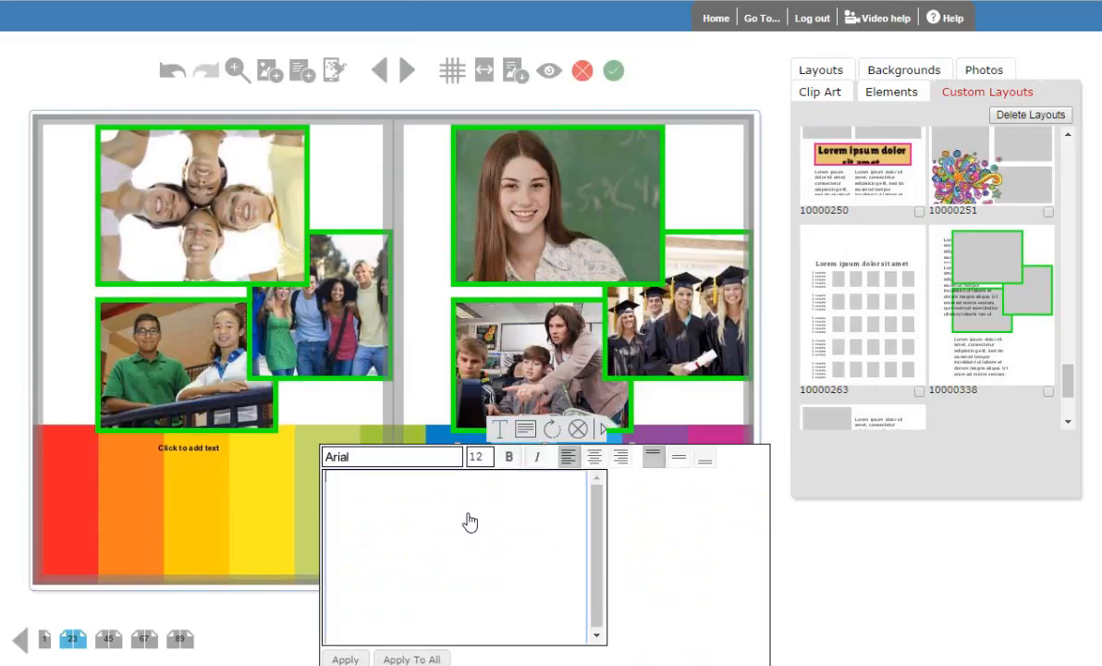
pyautogui.write('This was a great day!')
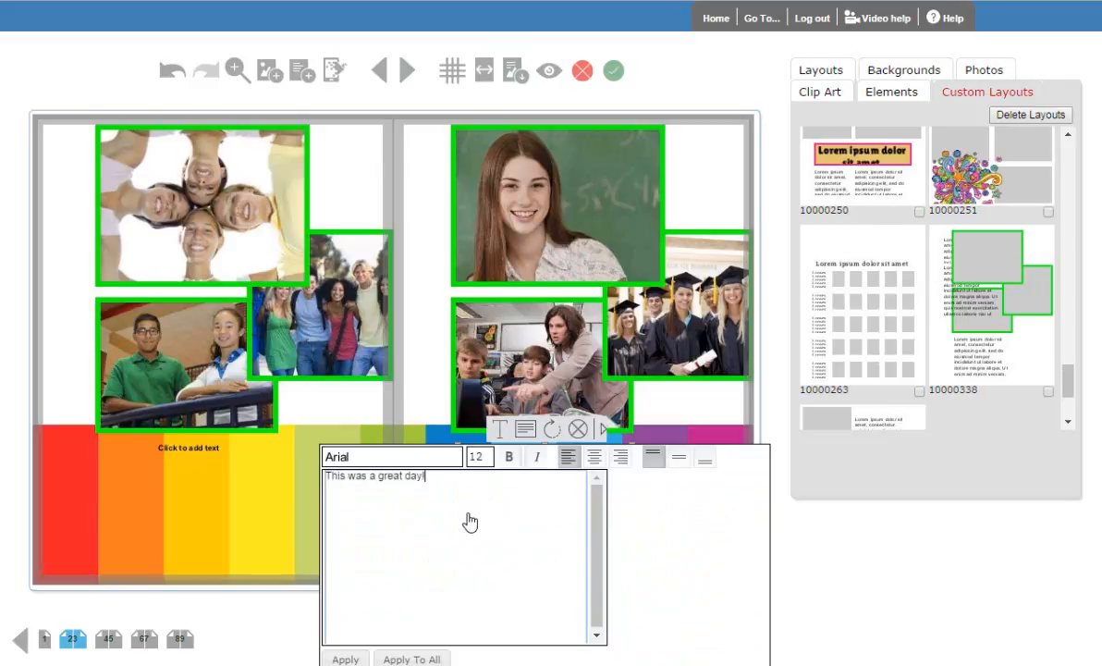
# - Set page 3's caption in the Erica One font at size 16
pyautogui.click(442, 457)
pyautogui.moveTo(471, 485); pyautogui.dragTo(472, 523)
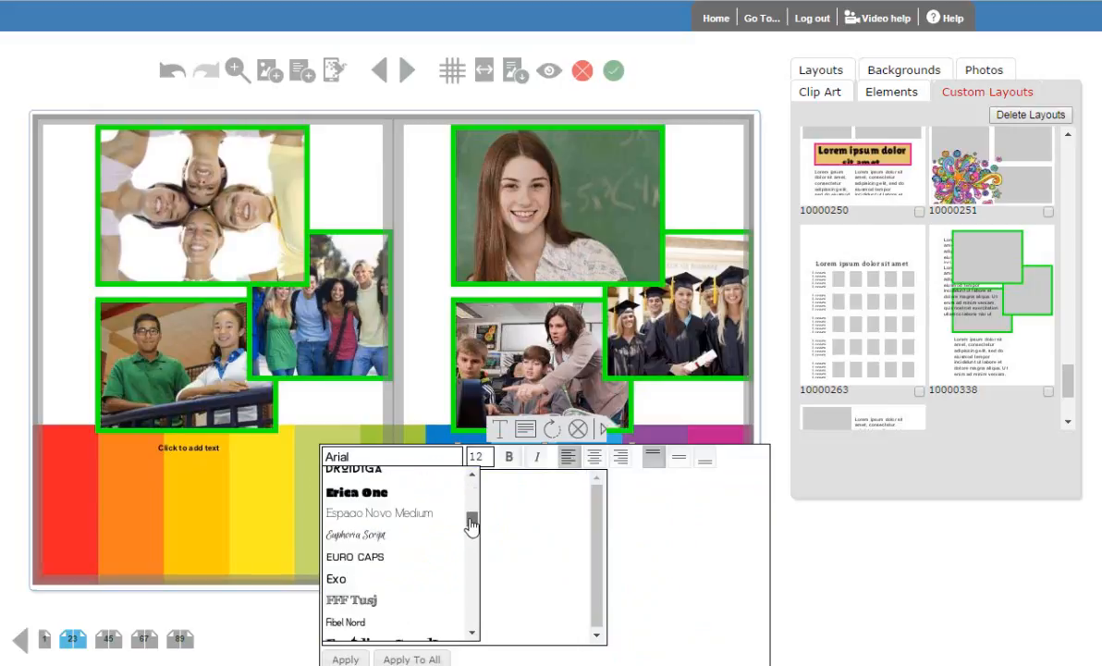
pyautogui.click(357, 492)
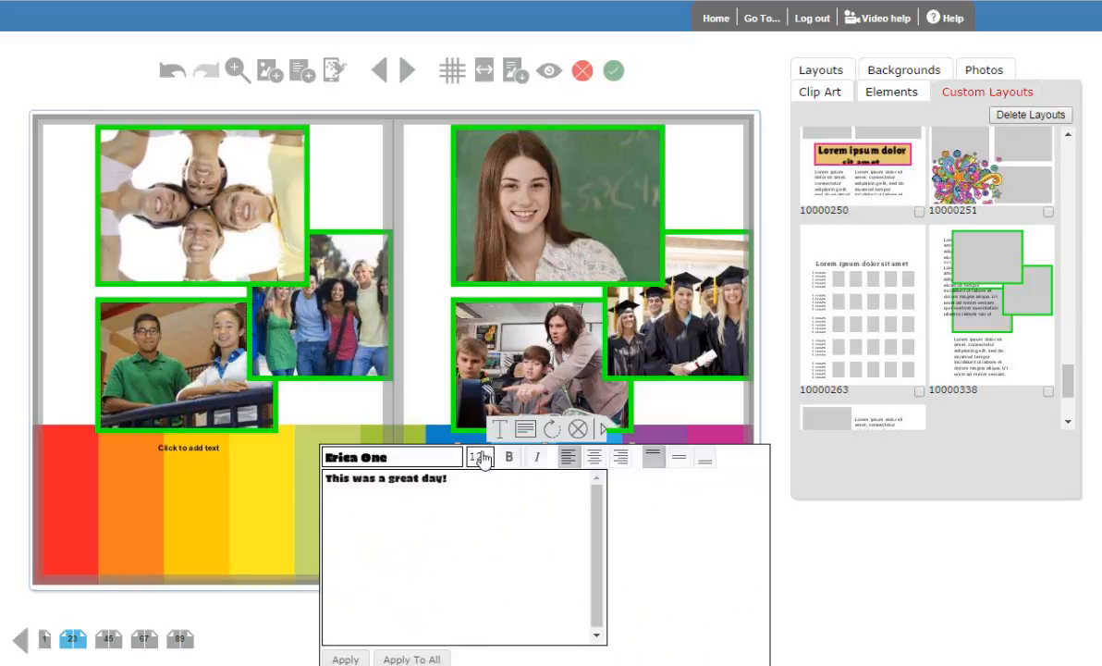
pyautogui.click(477, 457)
pyautogui.click(475, 562)
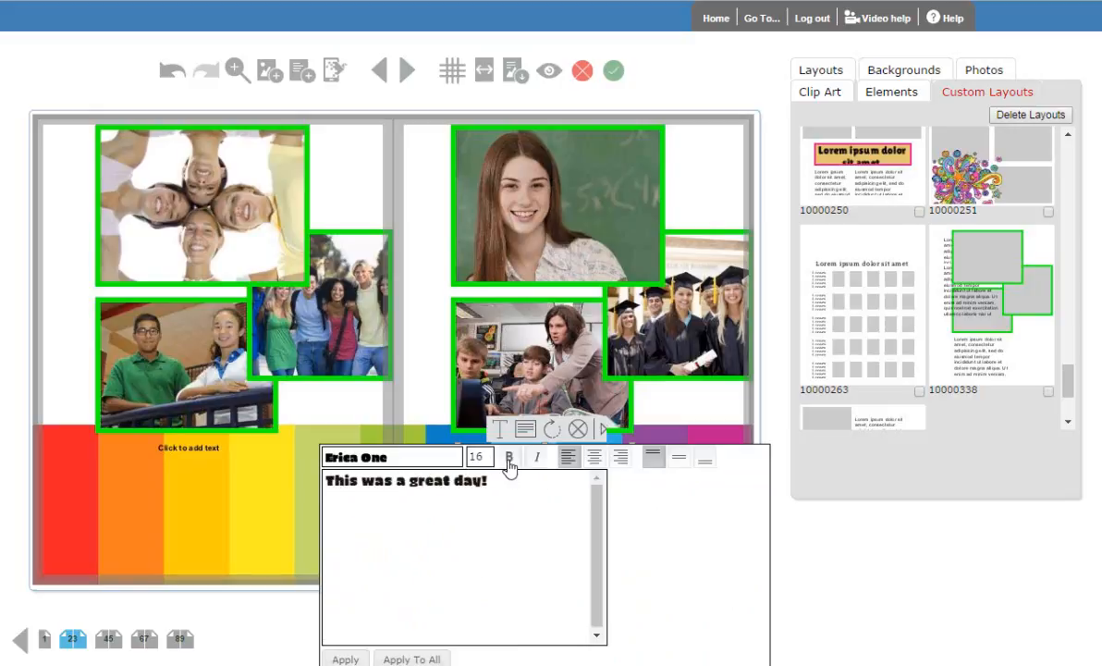
pyautogui.click(344, 660)
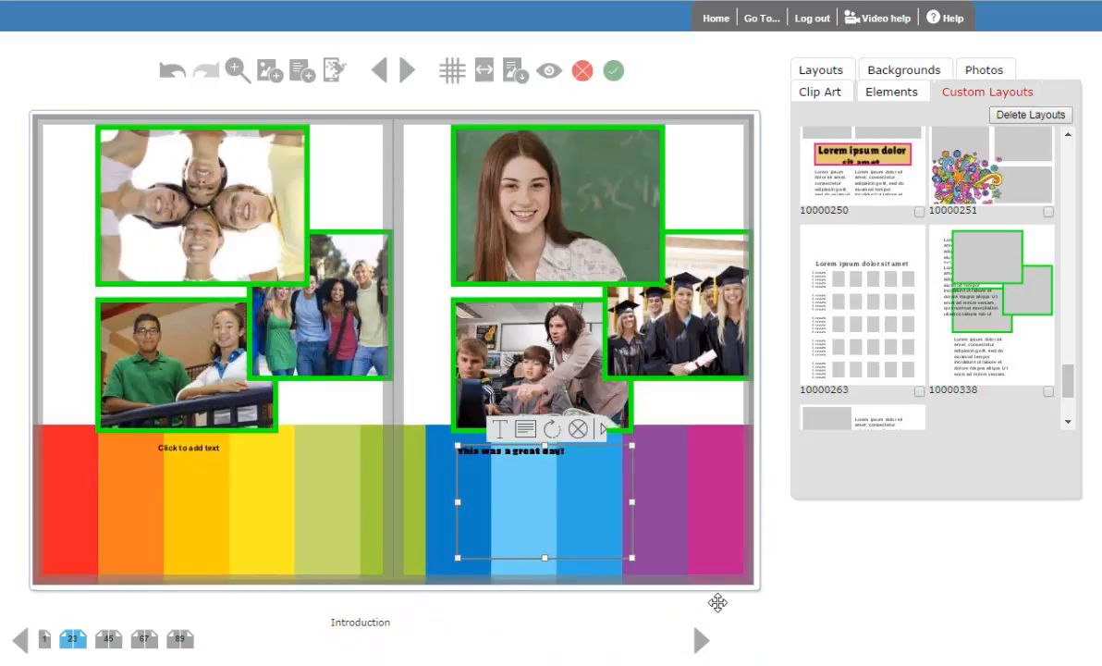
# - Style page 3's caption with red text, a 14 pt black border and a bright green fill at 33% transparency
pyautogui.click(498, 428)
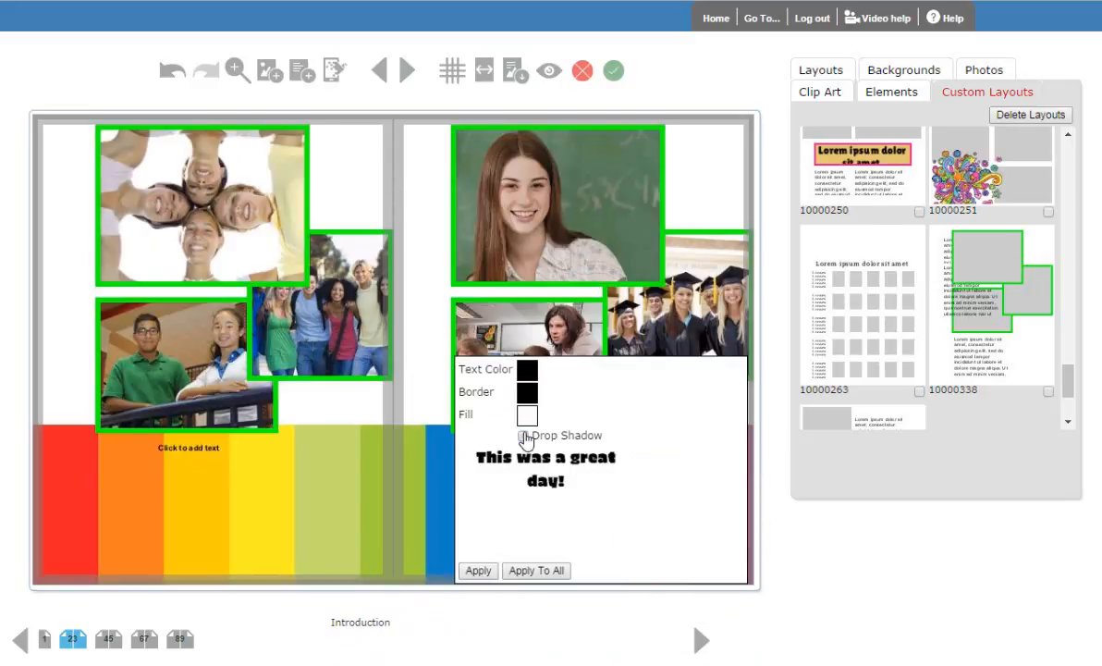
pyautogui.click(527, 370)
pyautogui.click(579, 363)
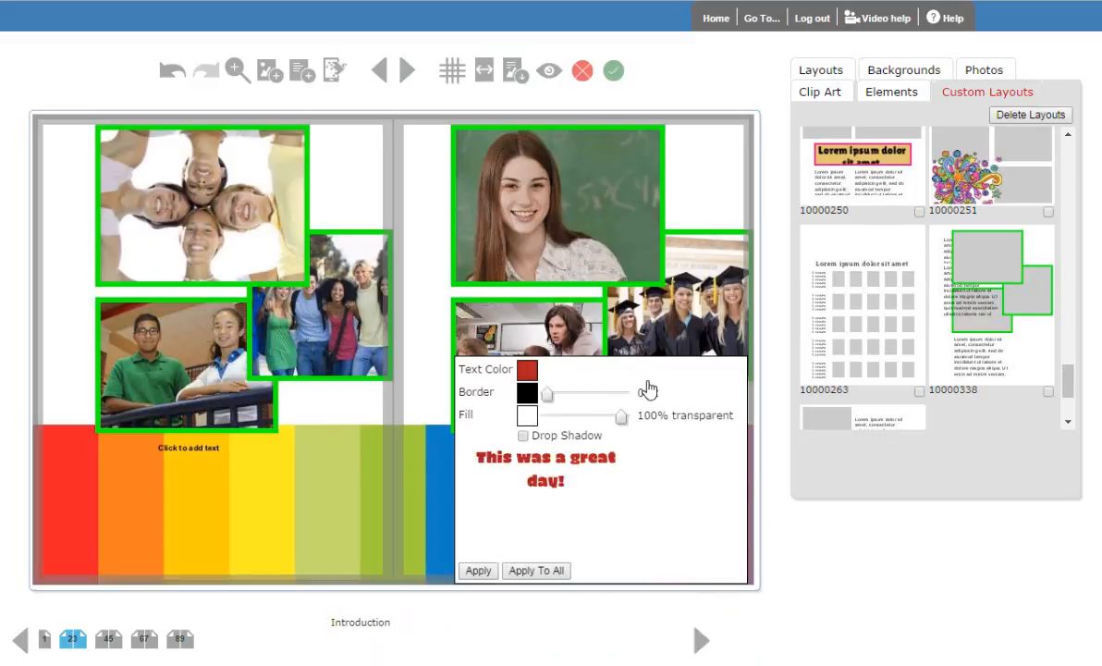
pyautogui.moveTo(548, 393); pyautogui.dragTo(571, 418)
pyautogui.click(527, 415)
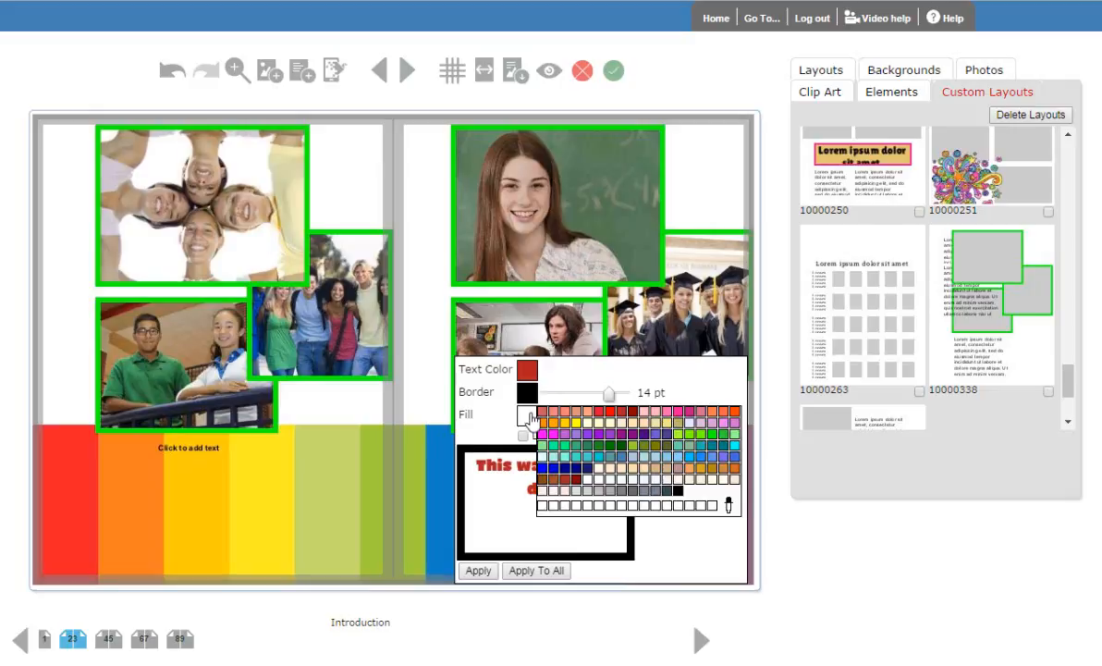
pyautogui.click(702, 443)
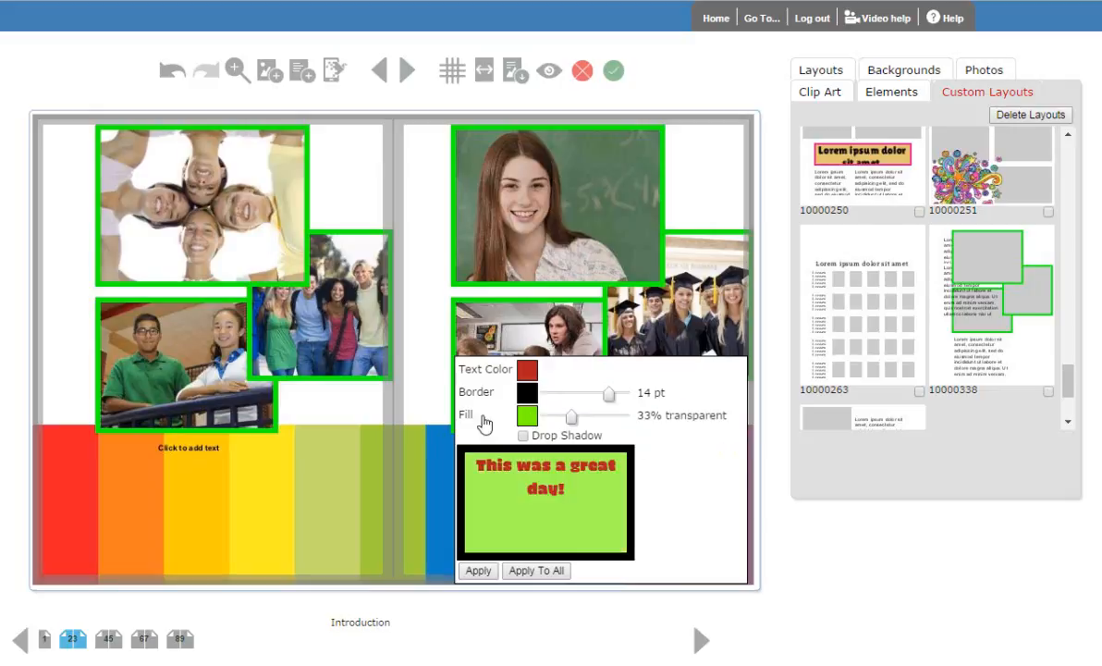
pyautogui.click(478, 571)
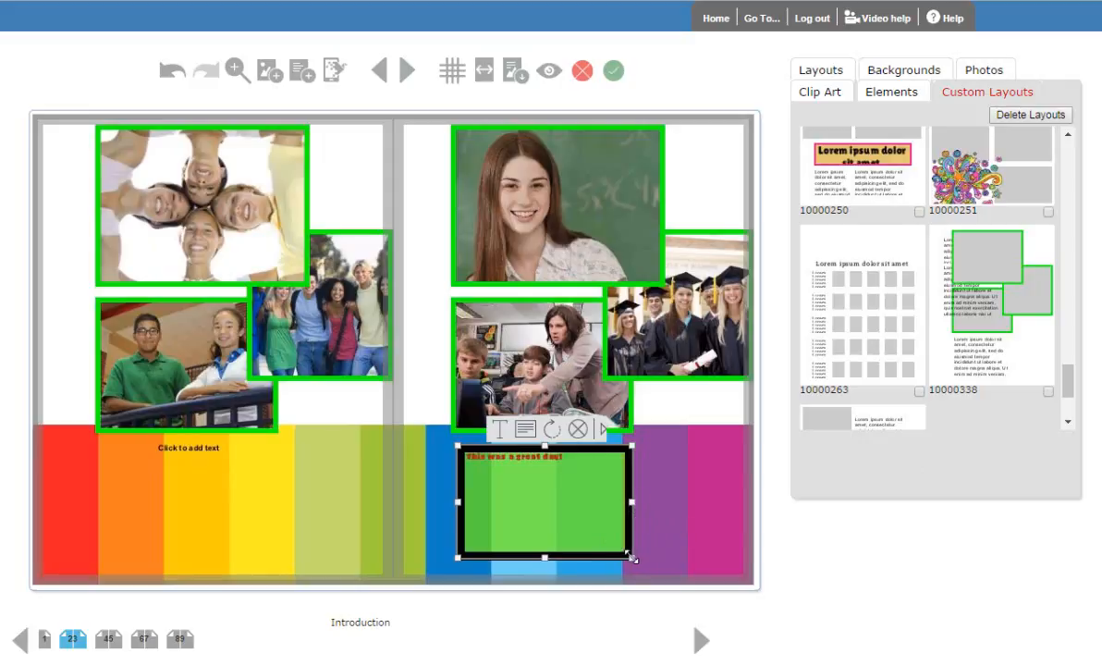
# - Try a narrower, taller caption frame nearer page 3's outer edge, and undo the move, resizing and colour styling
pyautogui.moveTo(633, 558); pyautogui.dragTo(574, 577)
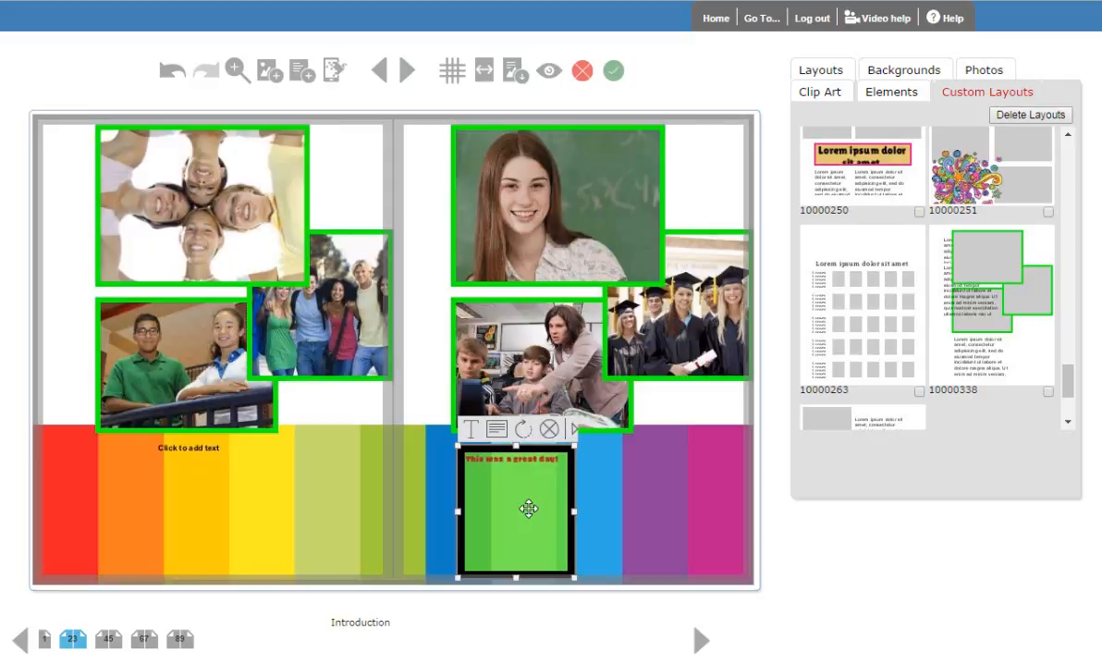
pyautogui.moveTo(528, 508); pyautogui.dragTo(670, 503)
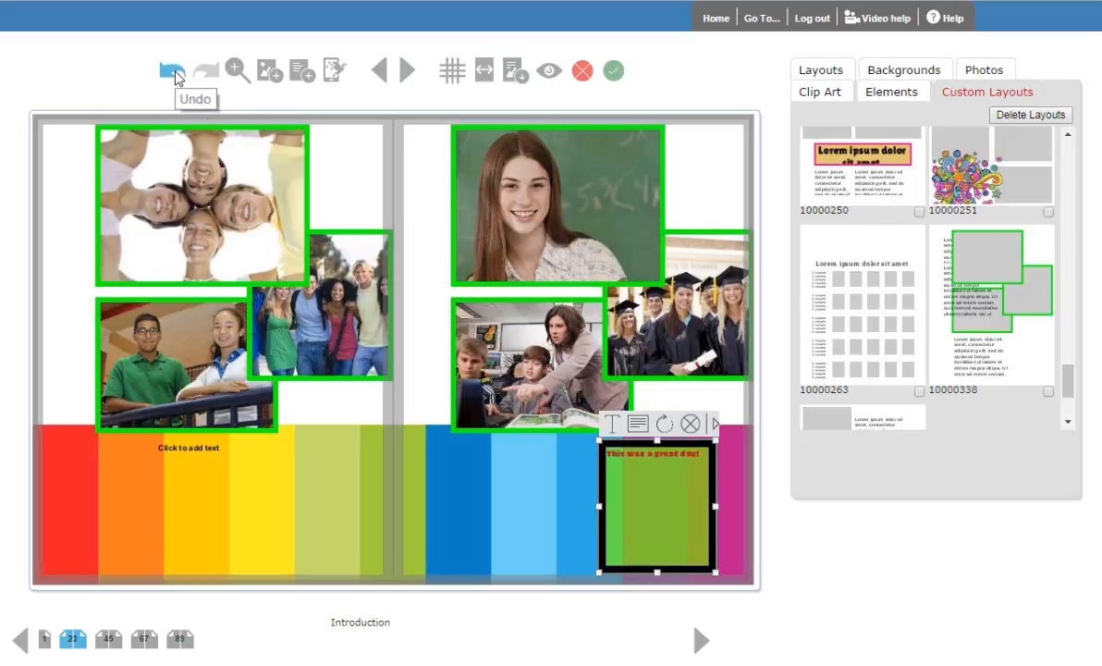
pyautogui.click(172, 72)
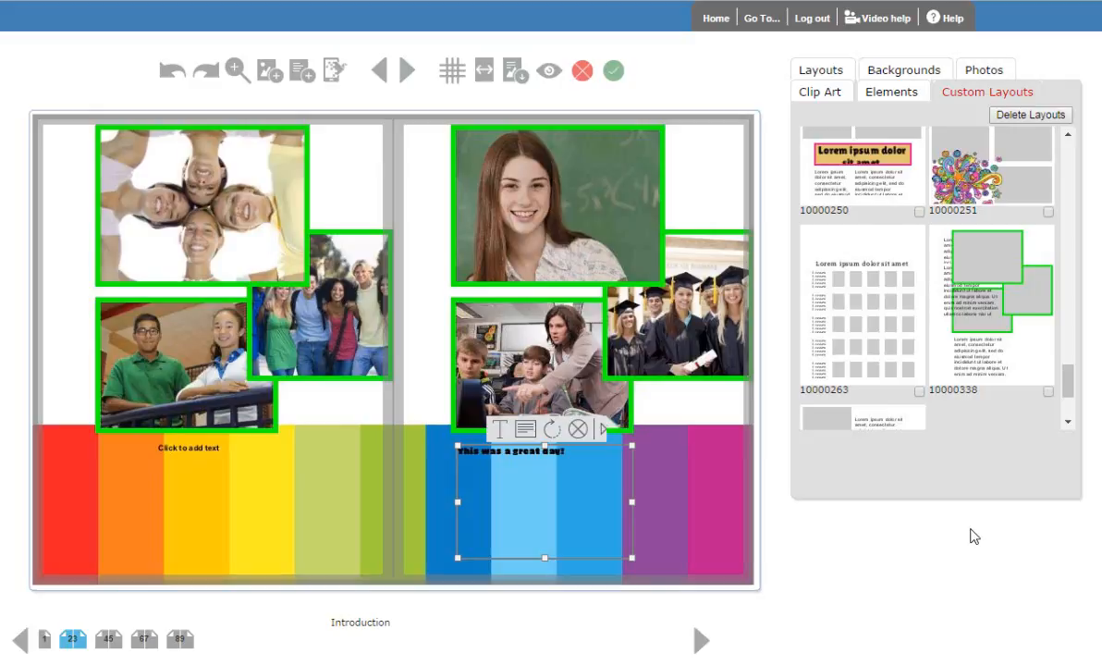
# - Select page 3's caption frame, classroom photo and graduates photo together as a group
pyautogui.keyDown('ctrl'); pyautogui.click(500, 365); pyautogui.keyUp('ctrl')
pyautogui.keyDown('ctrl'); pyautogui.click(700, 317); pyautogui.keyUp('ctrl')
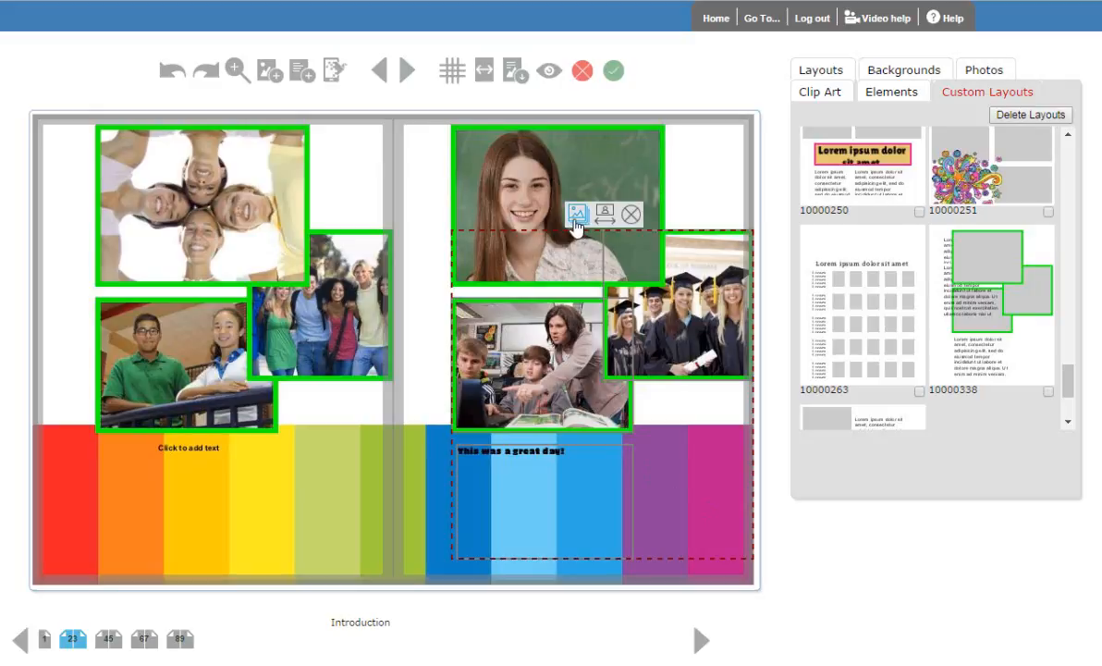
# - Place the blue H logo from the My clip art folder on the coloured stripes at page 2's lower right
pyautogui.click(818, 93)
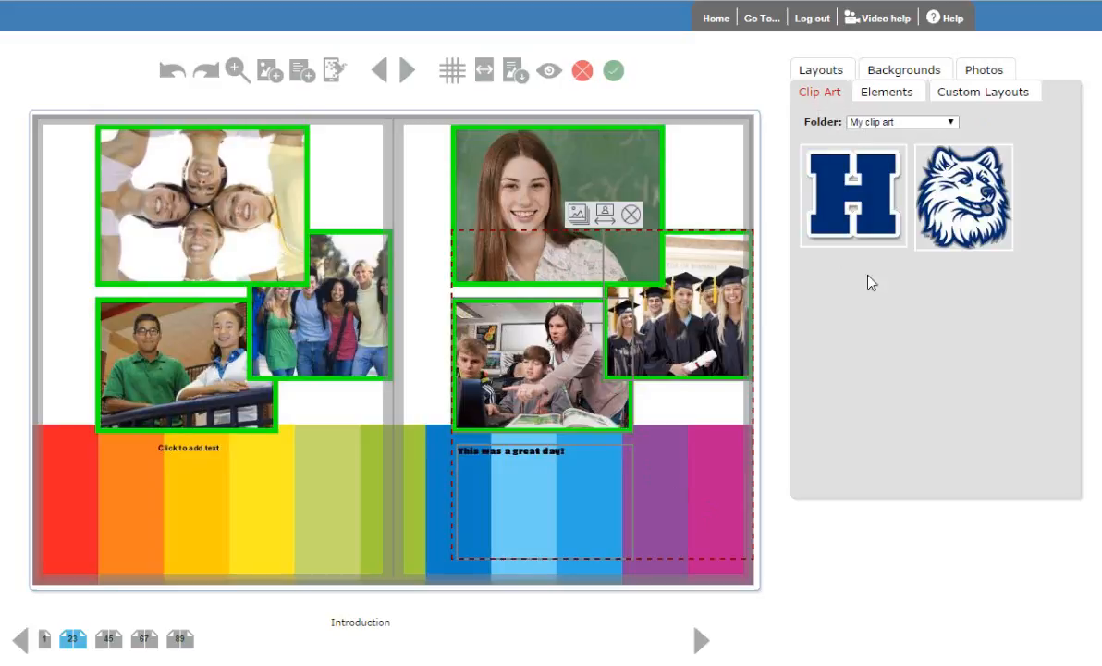
pyautogui.click(899, 125)
pyautogui.moveTo(958, 277); pyautogui.dragTo(1024, 158)
pyautogui.click(1071, 136)
pyautogui.moveTo(852, 207); pyautogui.dragTo(370, 541)
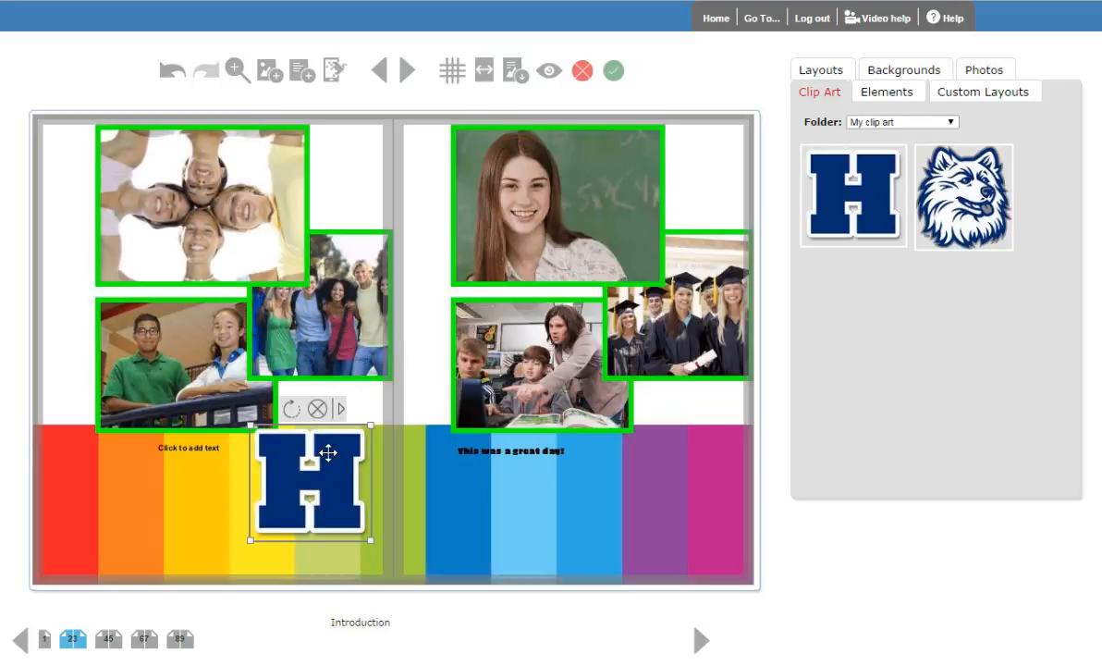
# - Move the blue H logo slightly lower on page 2's coloured stripes
pyautogui.moveTo(325, 453); pyautogui.dragTo(326, 474)
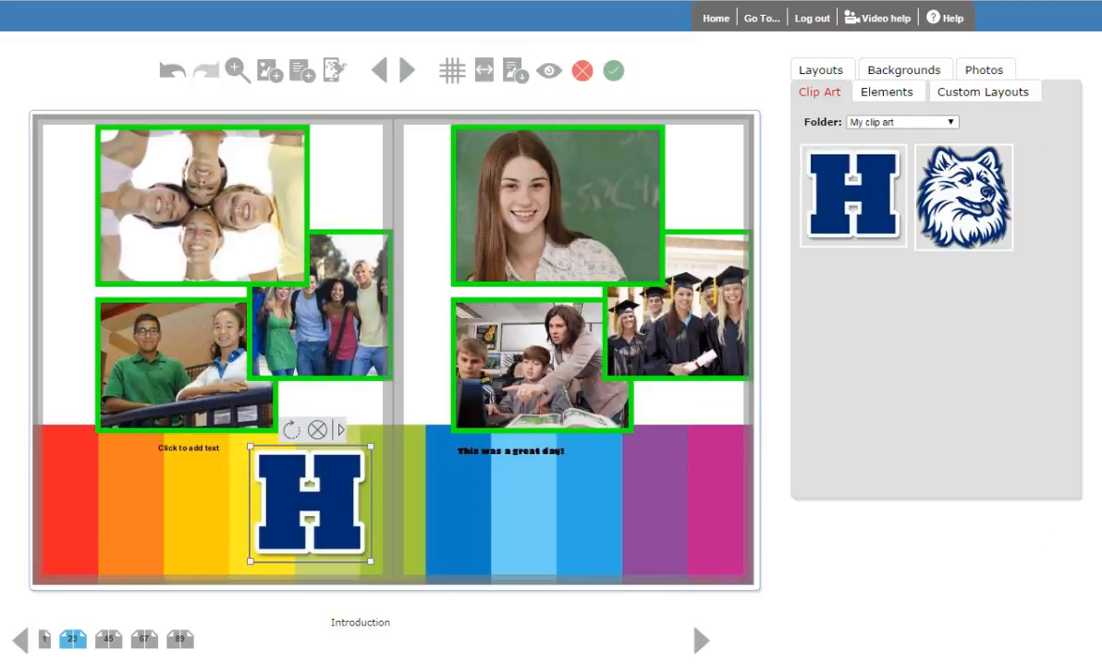
# - Browse the page elements in the Arrows, Doodles, Polaroids and Shapes folders
pyautogui.click(884, 93)
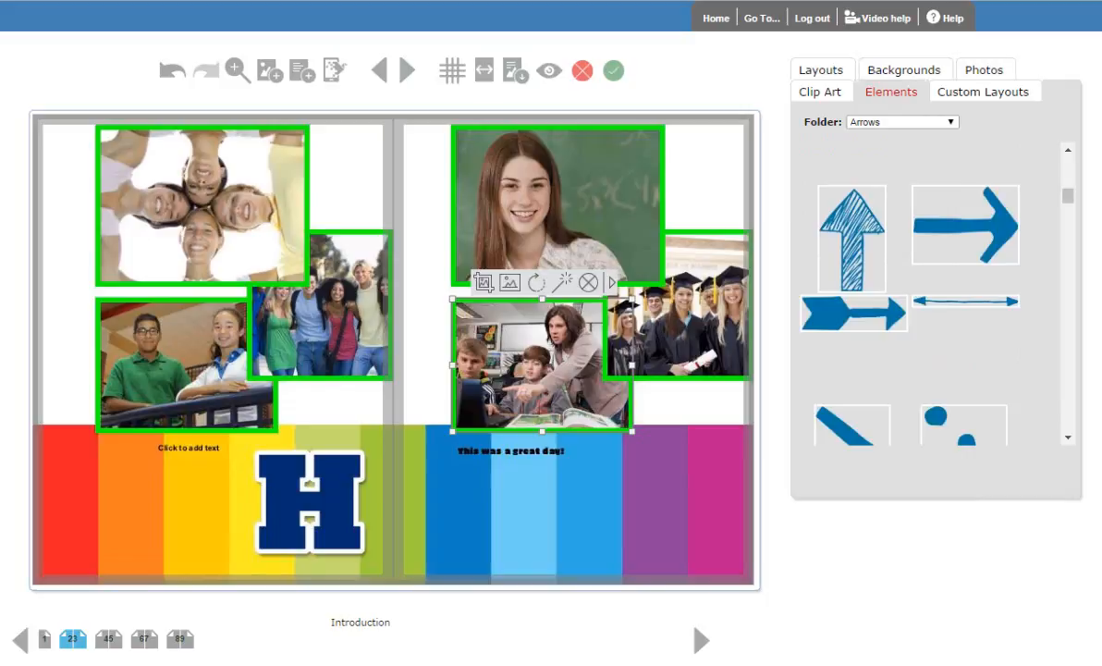
pyautogui.click(931, 123)
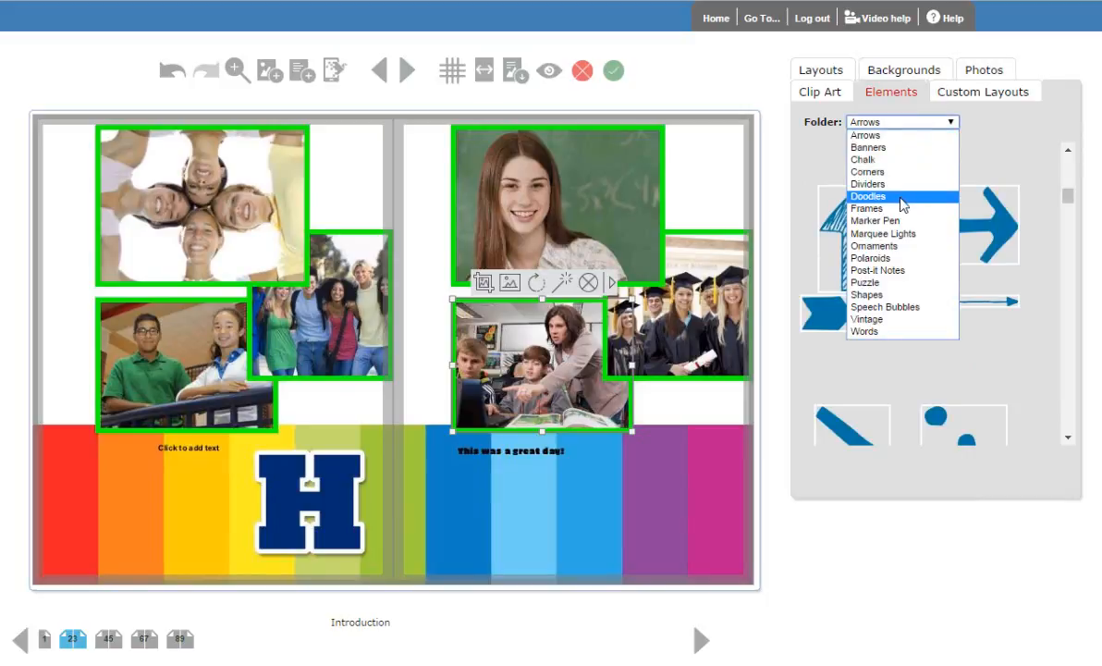
pyautogui.click(904, 205)
pyautogui.click(934, 124)
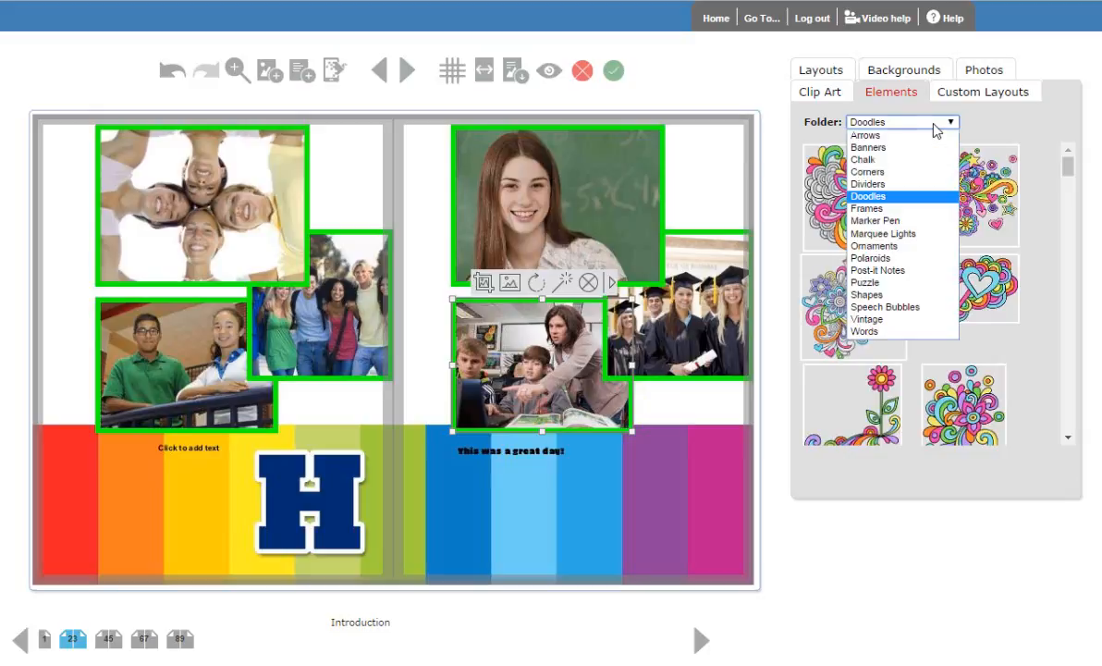
pyautogui.click(909, 260)
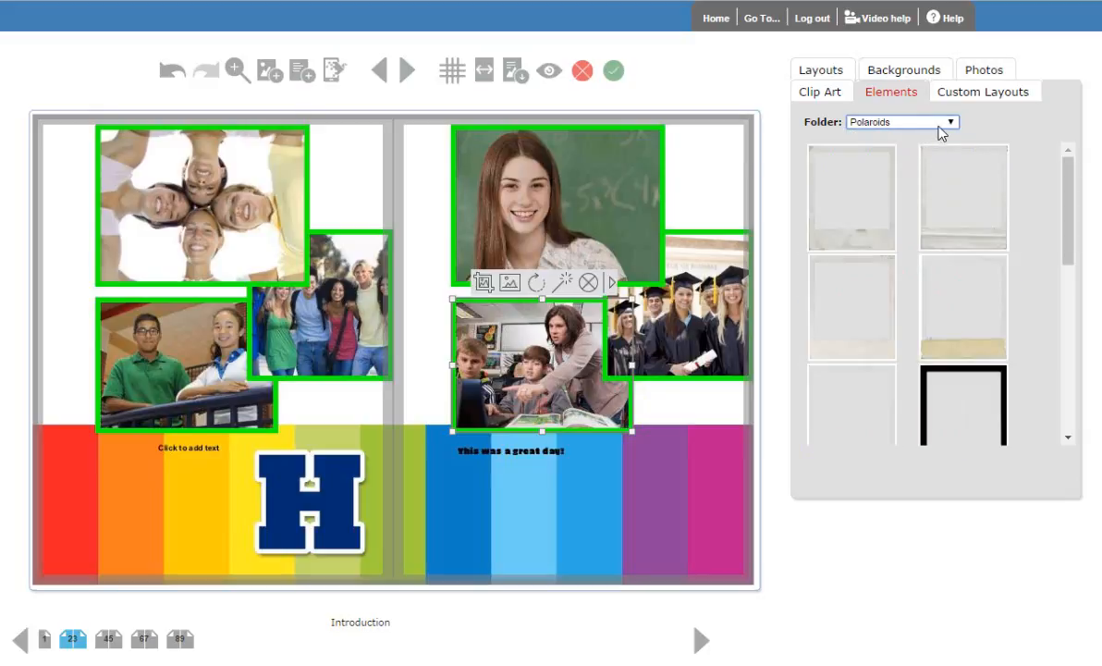
pyautogui.click(939, 126)
pyautogui.click(925, 307)
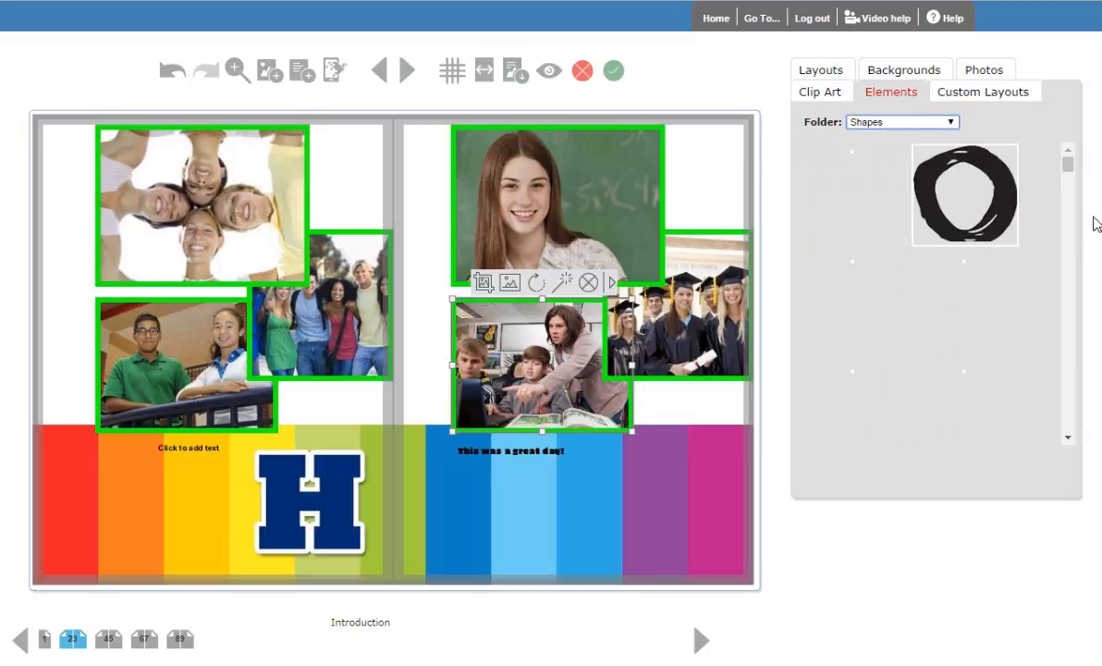
pyautogui.moveTo(1068, 166); pyautogui.dragTo(1060, 346)
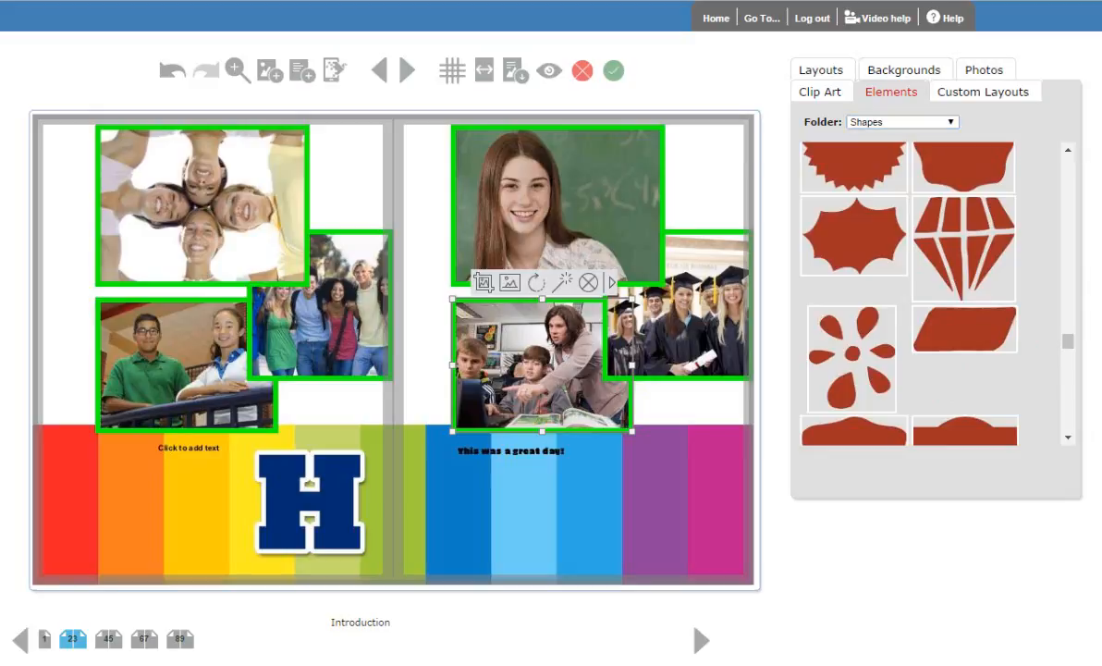
# - Use the Portrait Wizard to fill page 2 with the Grade 6 folder's portraits in a grid of 4 rows and 4 columns
pyautogui.click(814, 72)
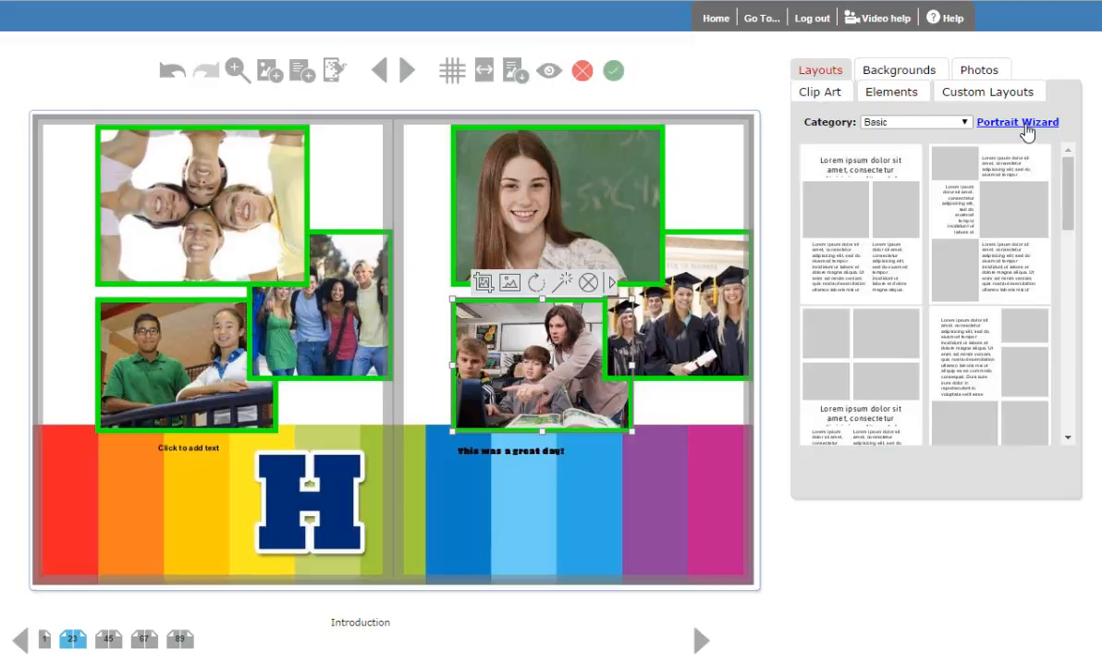
pyautogui.click(1020, 126)
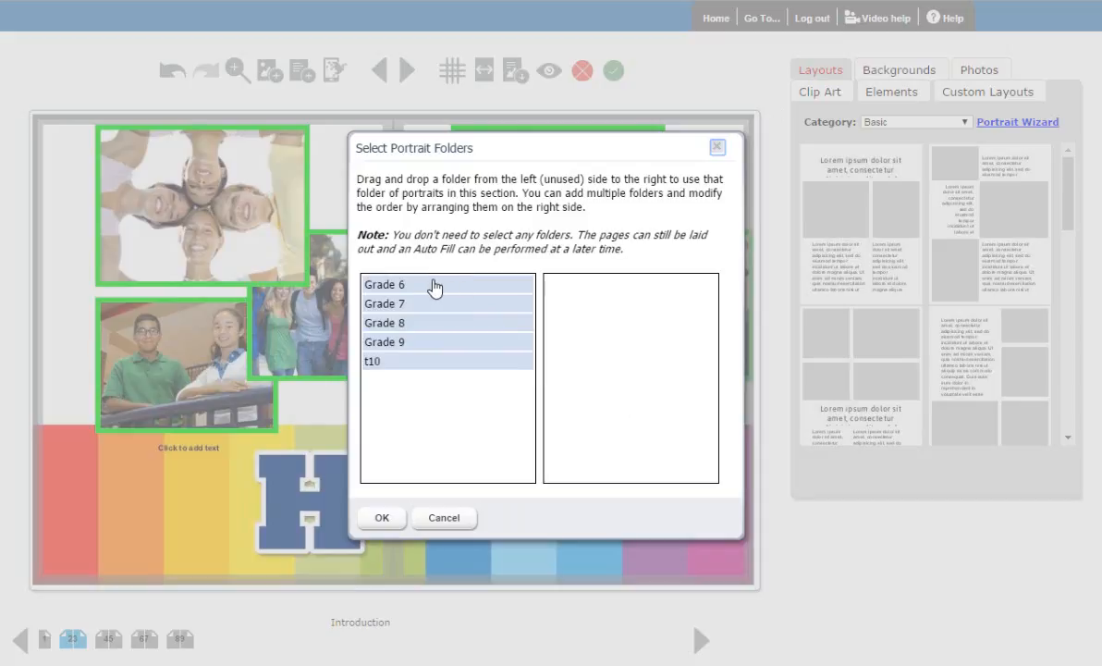
pyautogui.moveTo(459, 285); pyautogui.dragTo(678, 322)
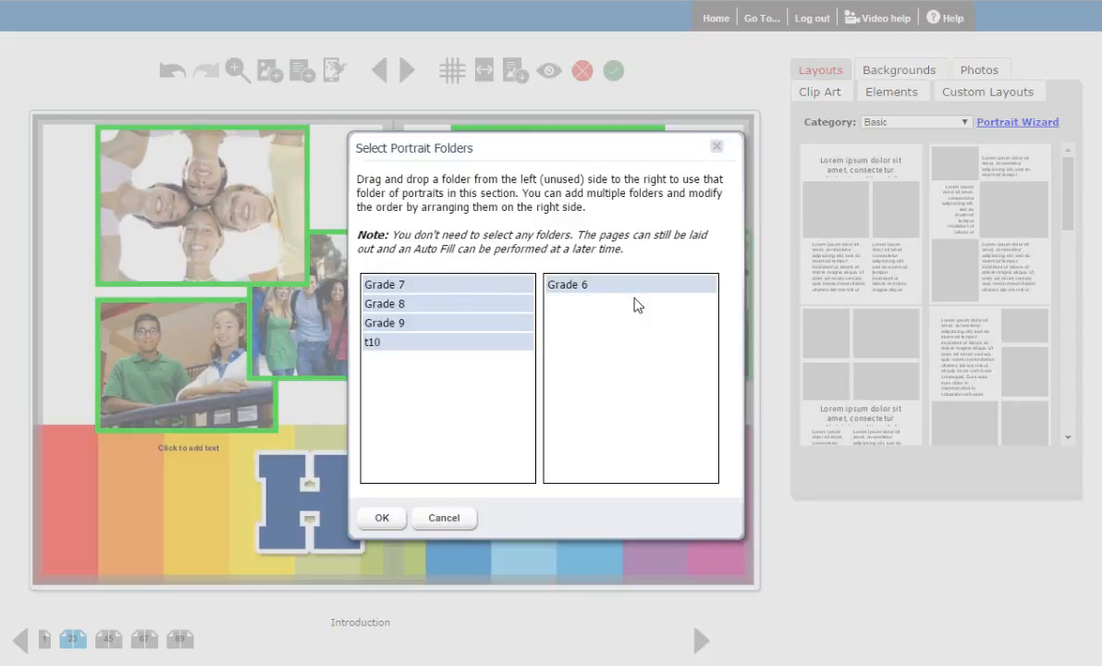
pyautogui.click(380, 521)
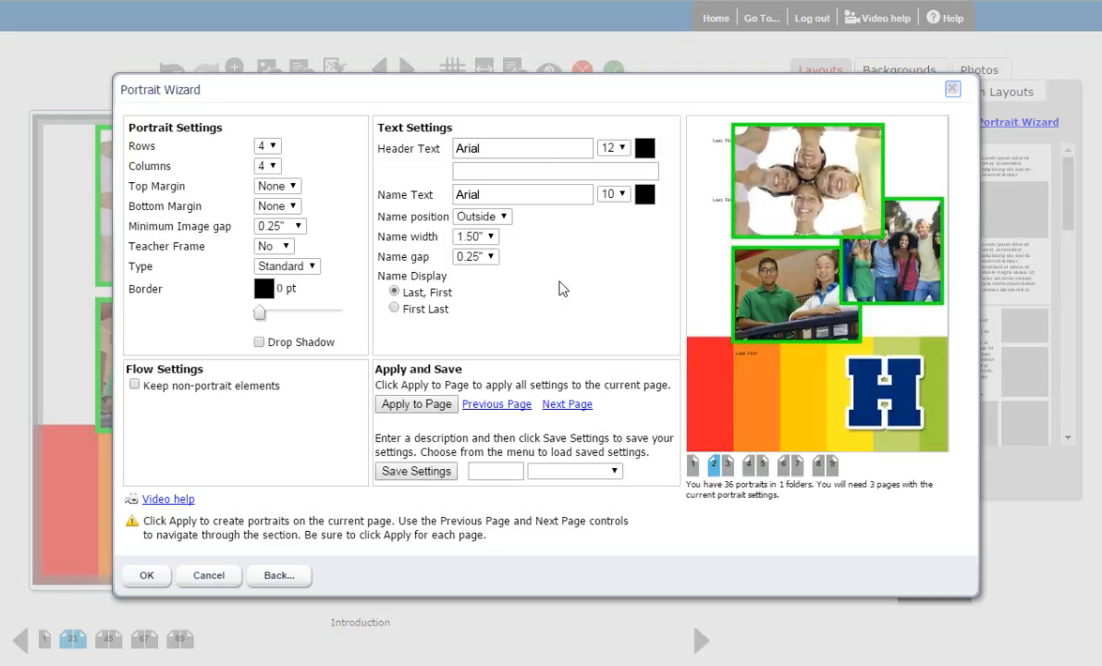
pyautogui.click(417, 404)
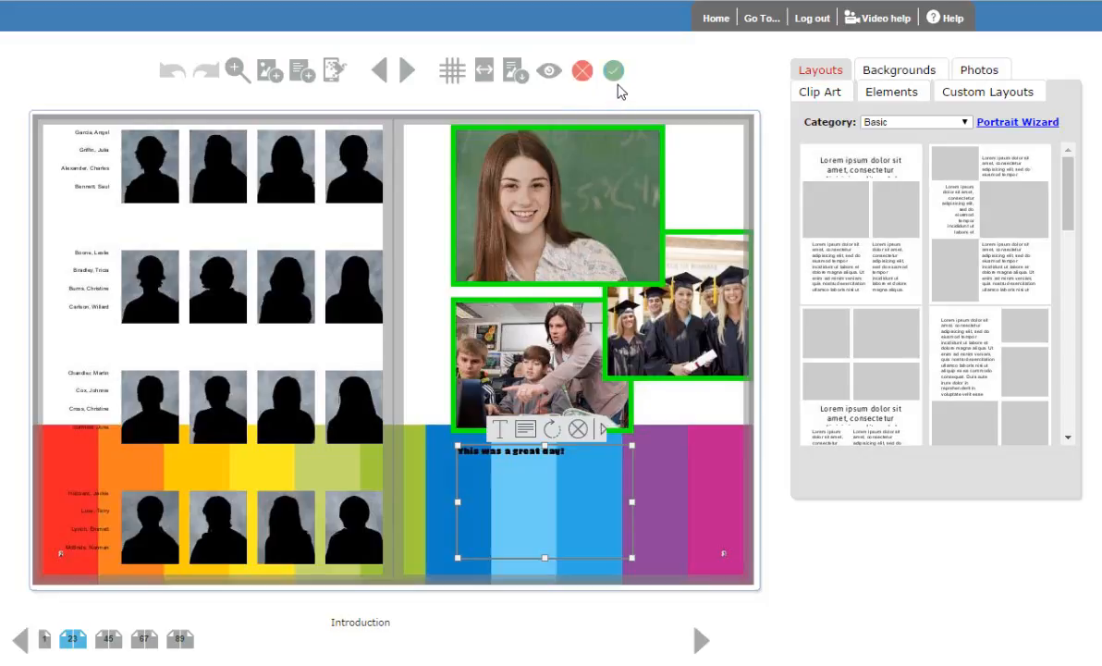
# - Save and close the edited spread, and mark the Introduction section as complete
pyautogui.click(614, 71)
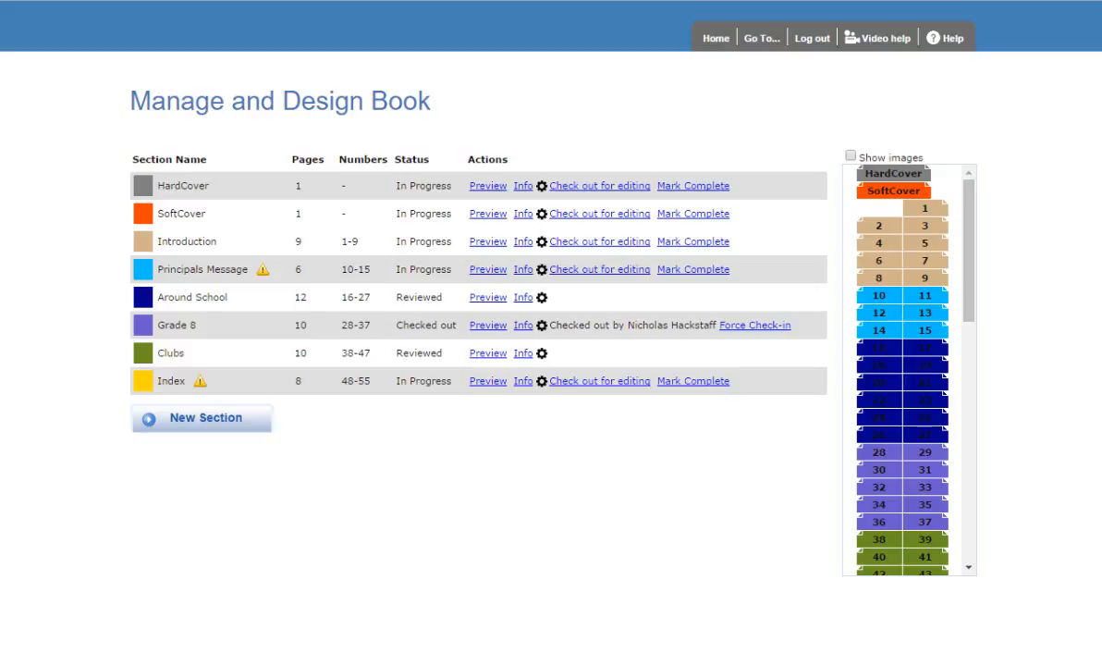
pyautogui.click(672, 241)
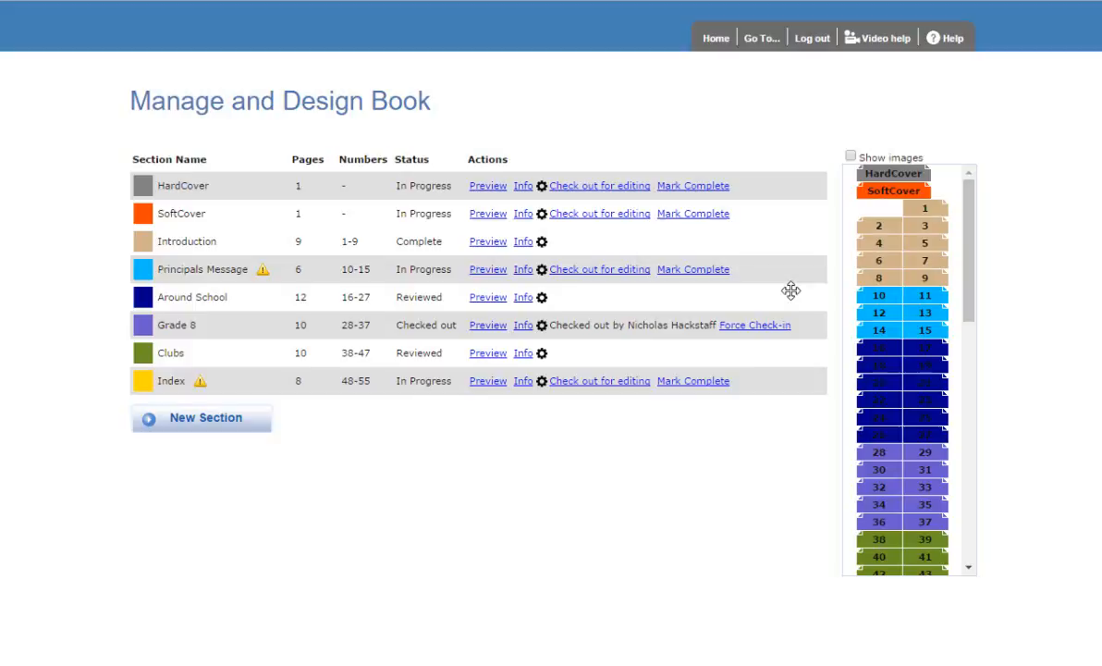